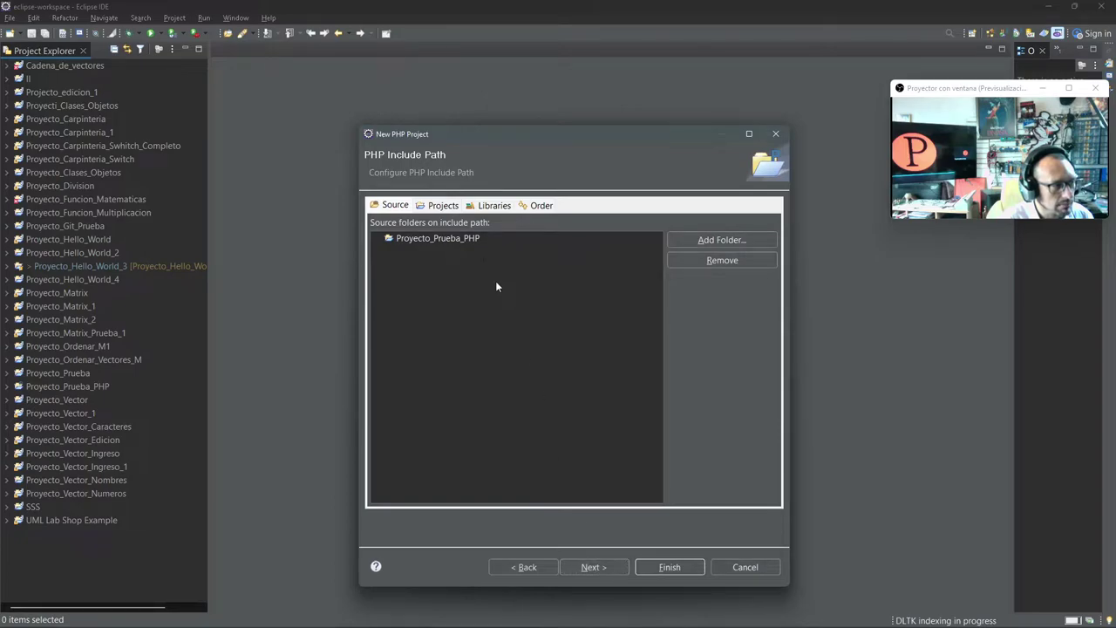
- Finish creating the PHP project, keeping Proyecto_Prueba_PHP as its include and build path source, and select it among the projects
{"action": "left_click", "coordinate": [607, 568]}
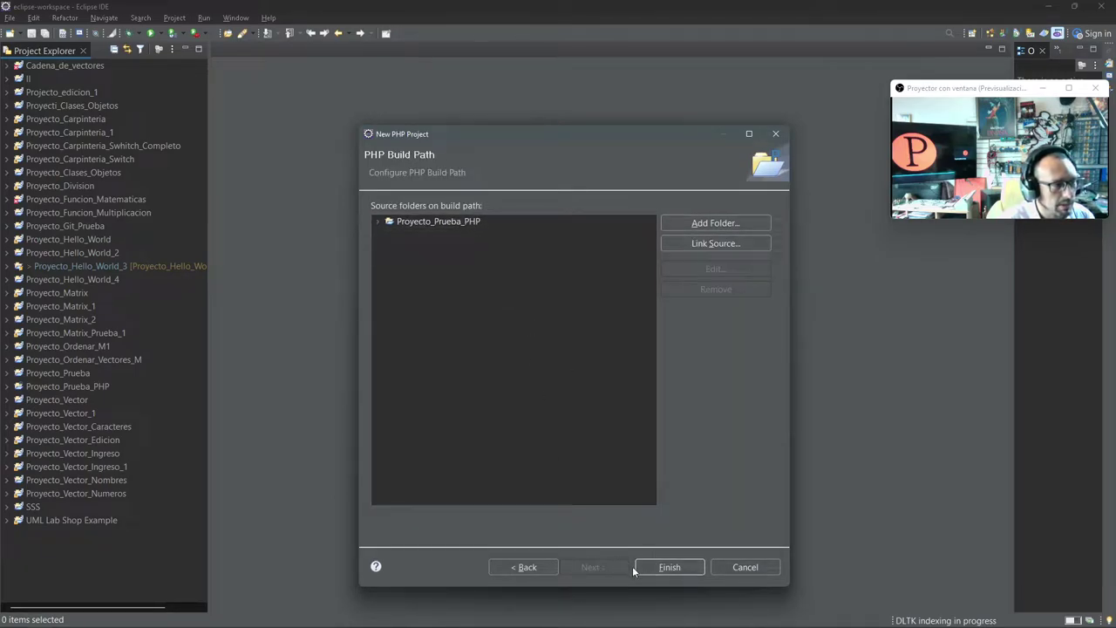
{"action": "left_click", "coordinate": [667, 568]}
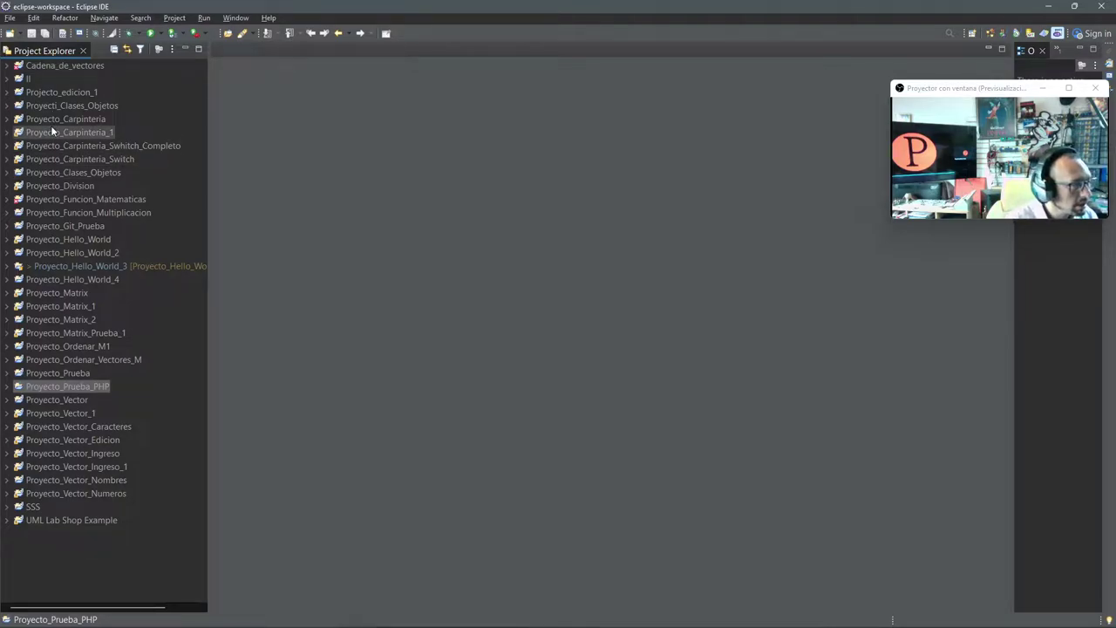
{"action": "left_click", "coordinate": [92, 388]}
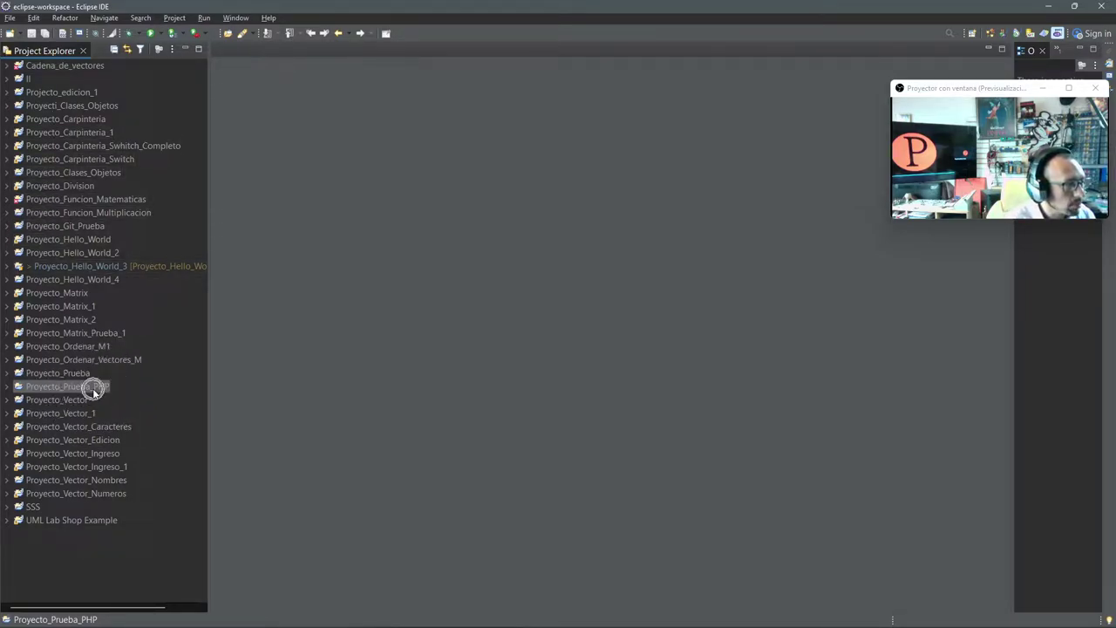
{"action": "left_click", "coordinate": [93, 388]}
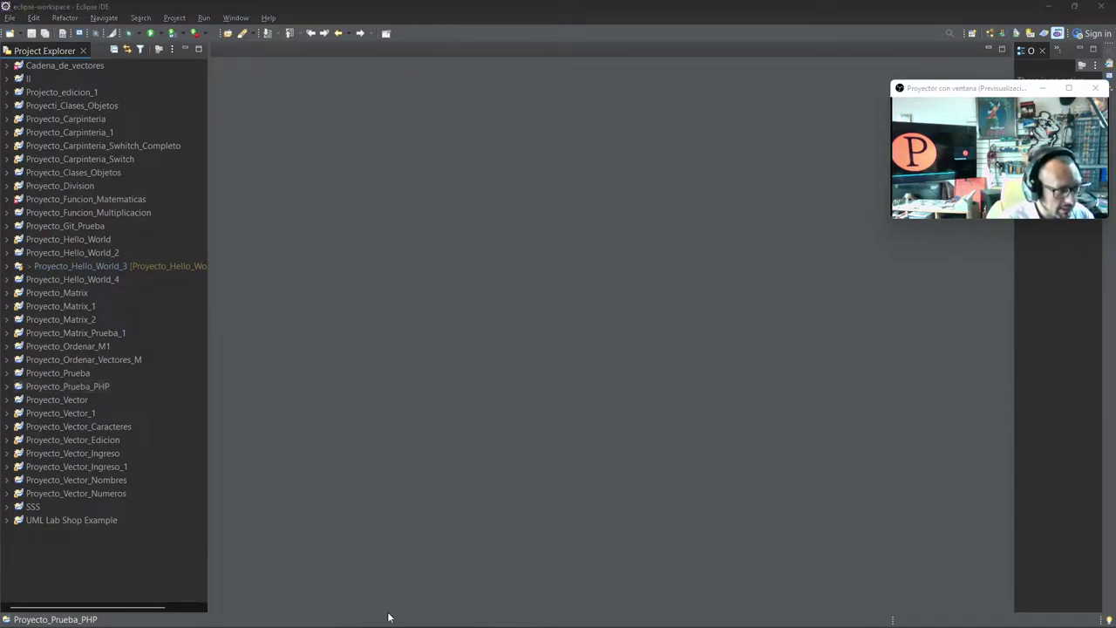
- Switch to File Explorer in a maximized window and open the user's profile folder under Usuarios on drive C
{"action": "mouse_move", "coordinate": [398, 622]}
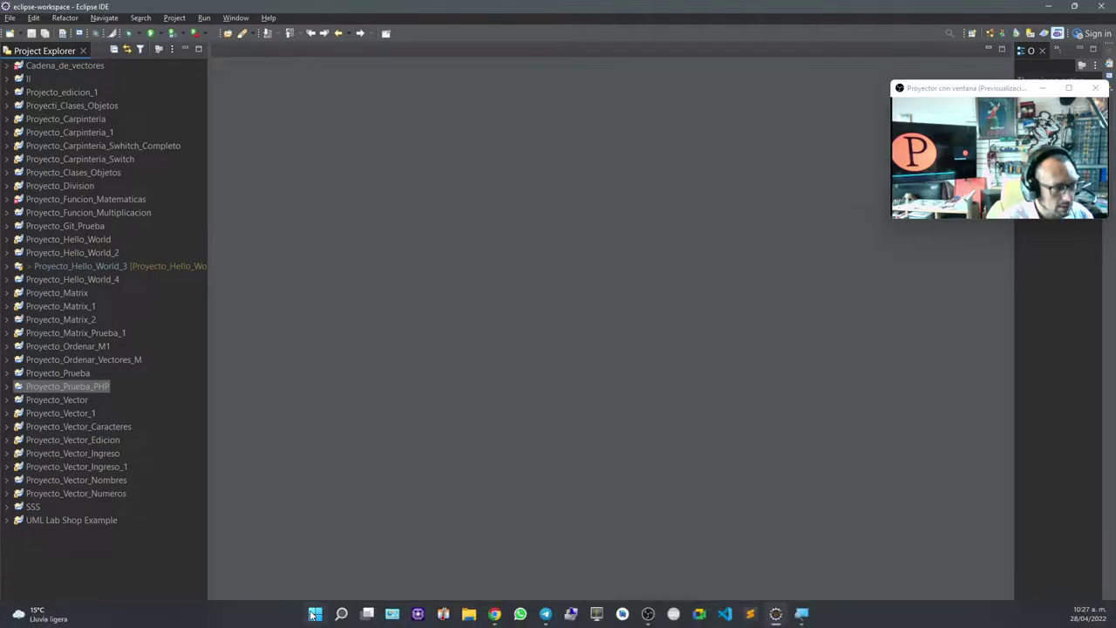
{"action": "left_click", "coordinate": [469, 614]}
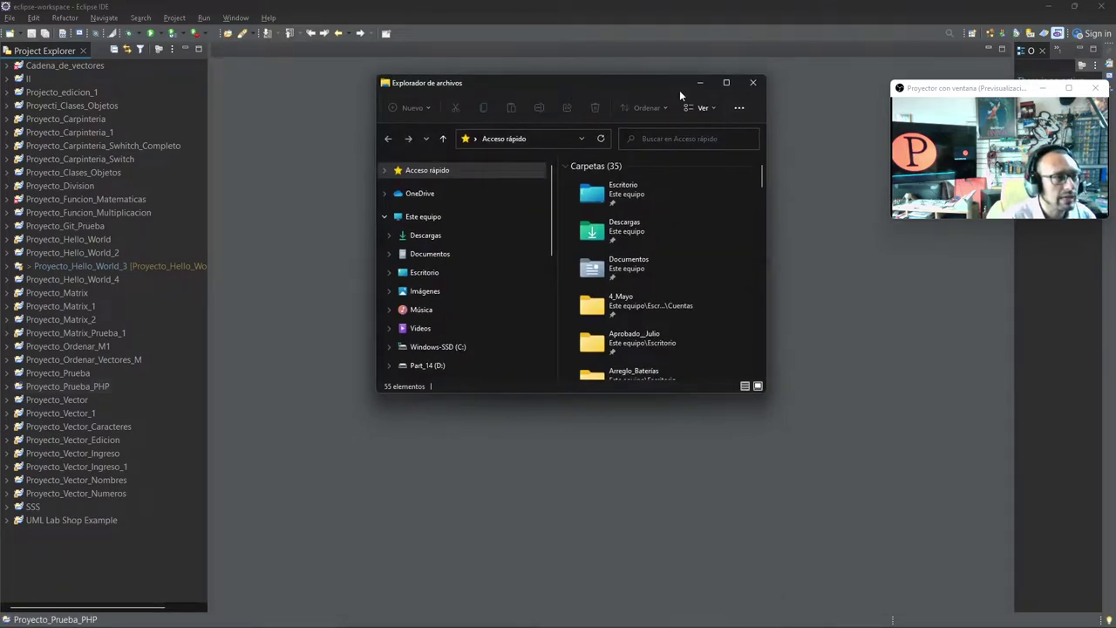
{"action": "left_click", "coordinate": [724, 84]}
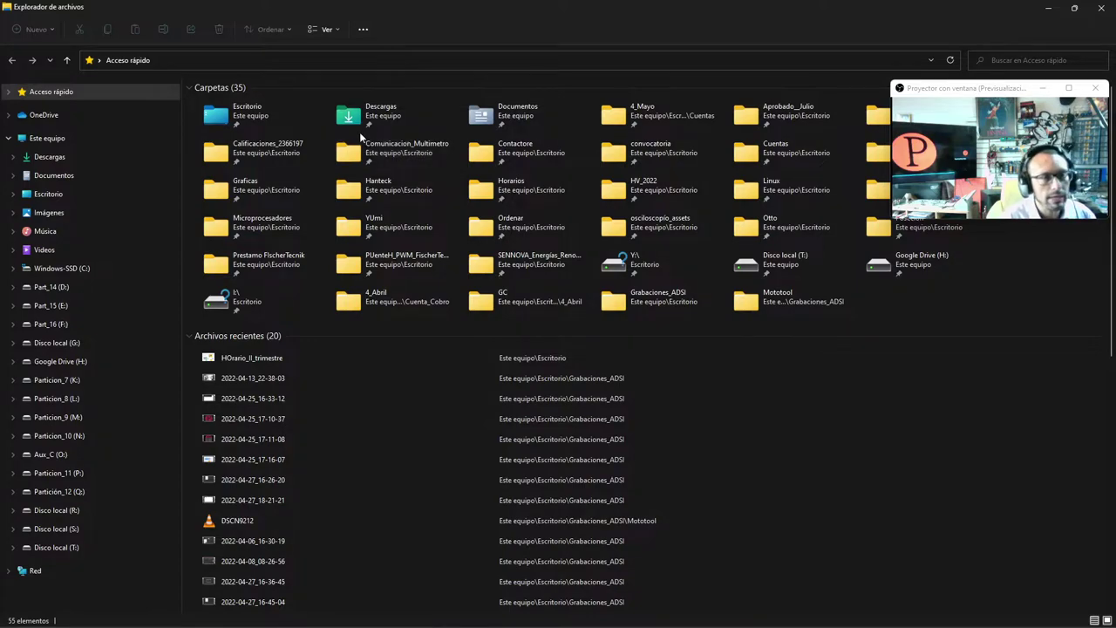
{"action": "left_click", "coordinate": [55, 145]}
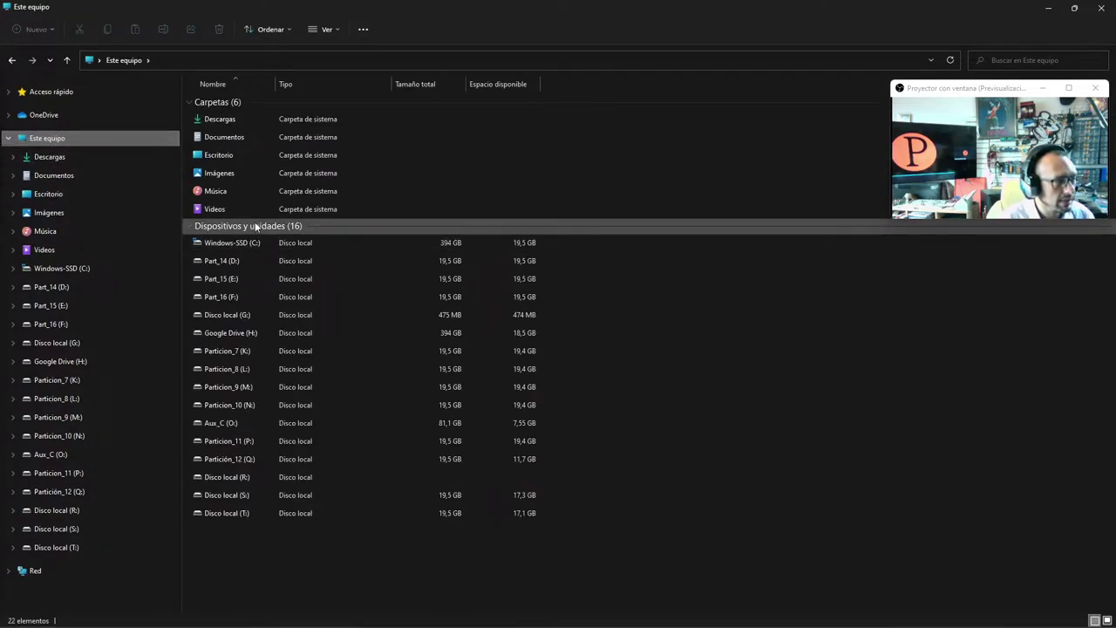
{"action": "double_click", "coordinate": [256, 246]}
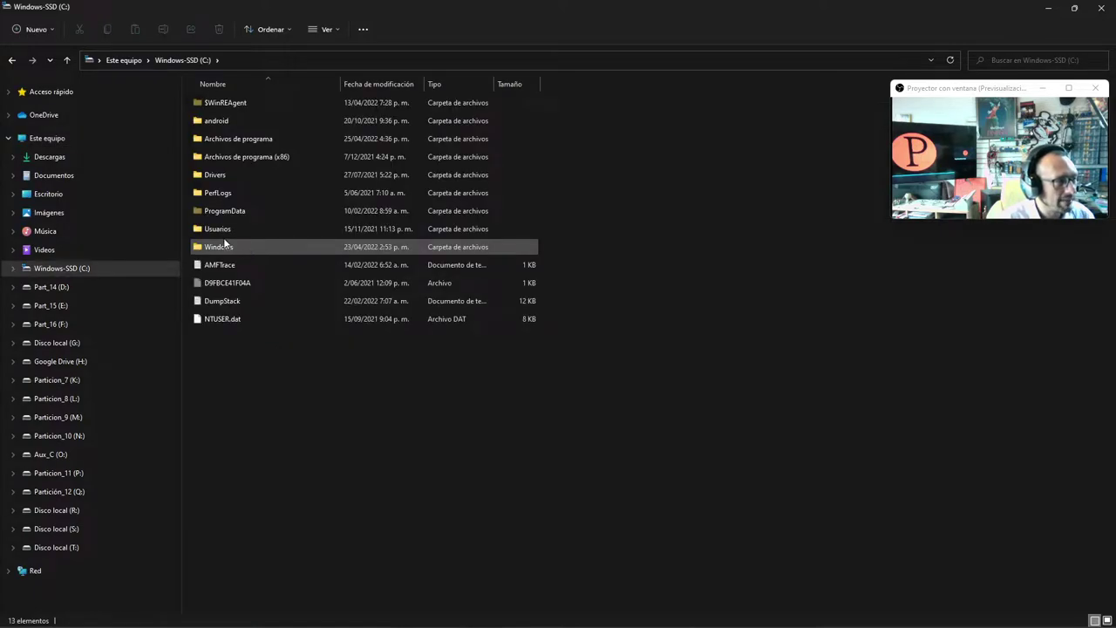
{"action": "double_click", "coordinate": [221, 229]}
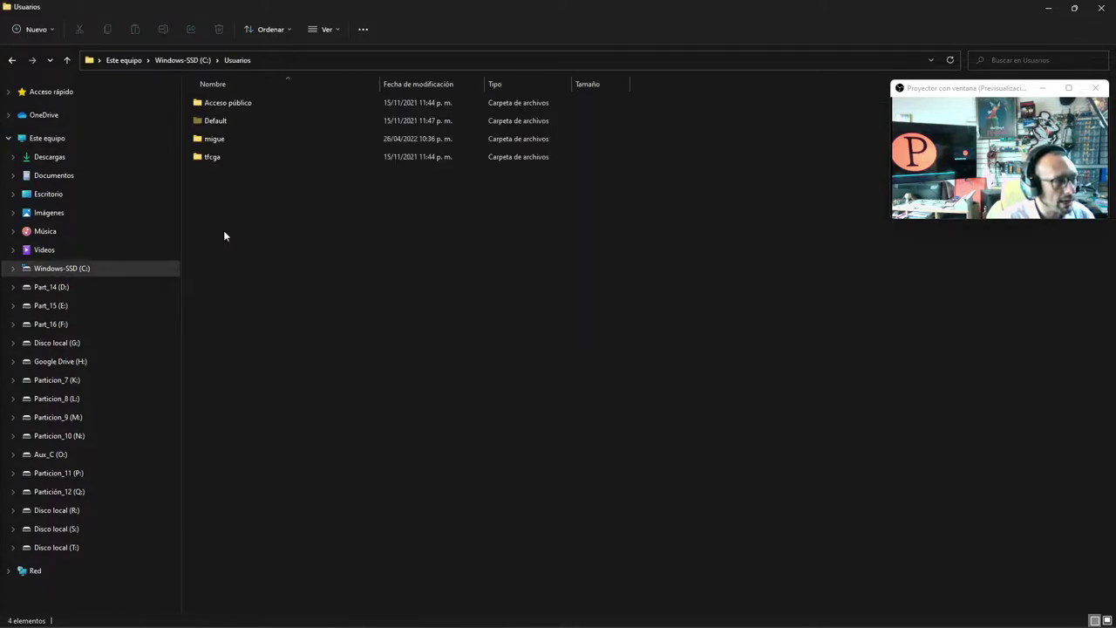
{"action": "double_click", "coordinate": [227, 141]}
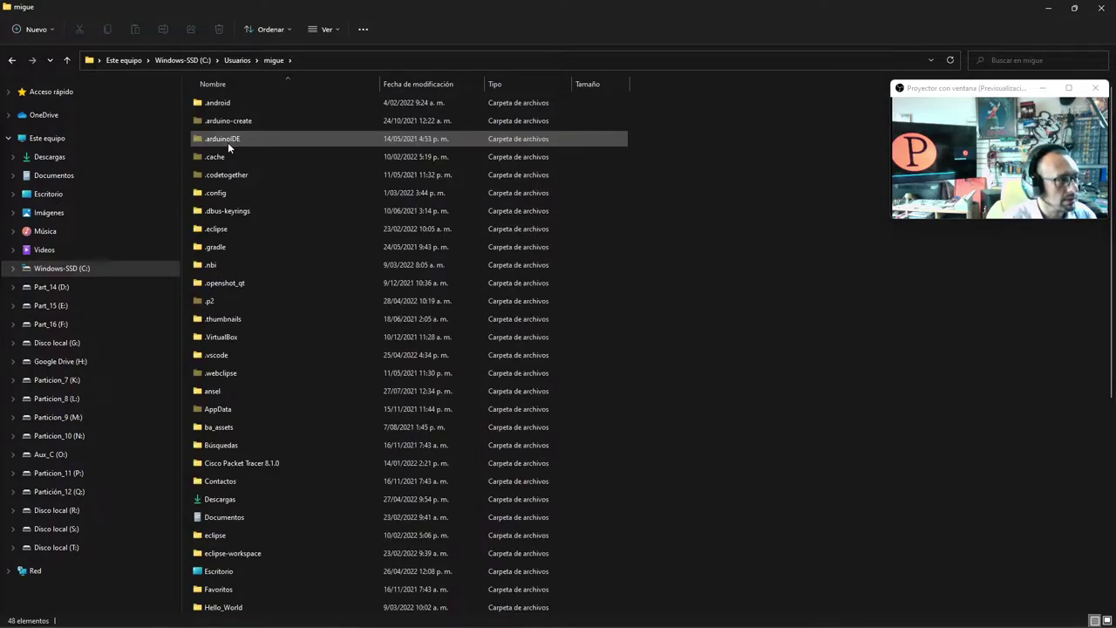
- Look through the profile folder's contents and open the Workspace_General folder
{"action": "scroll", "coordinate": [261, 453], "scroll_direction": "down", "scroll_amount": 6}
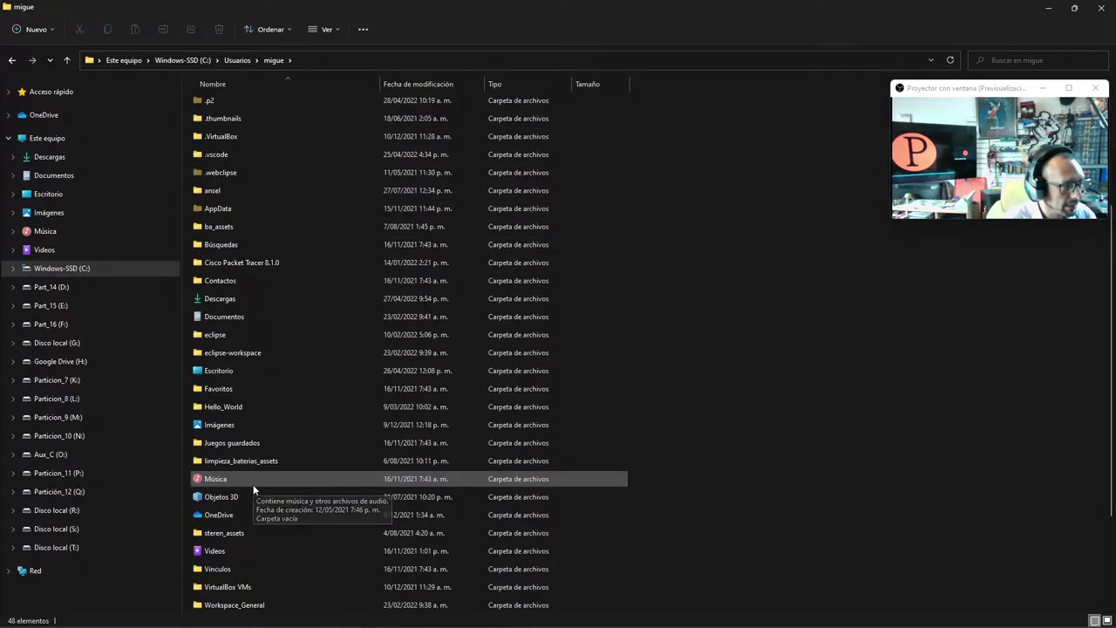
{"action": "scroll", "coordinate": [252, 501], "scroll_direction": "up", "scroll_amount": 7}
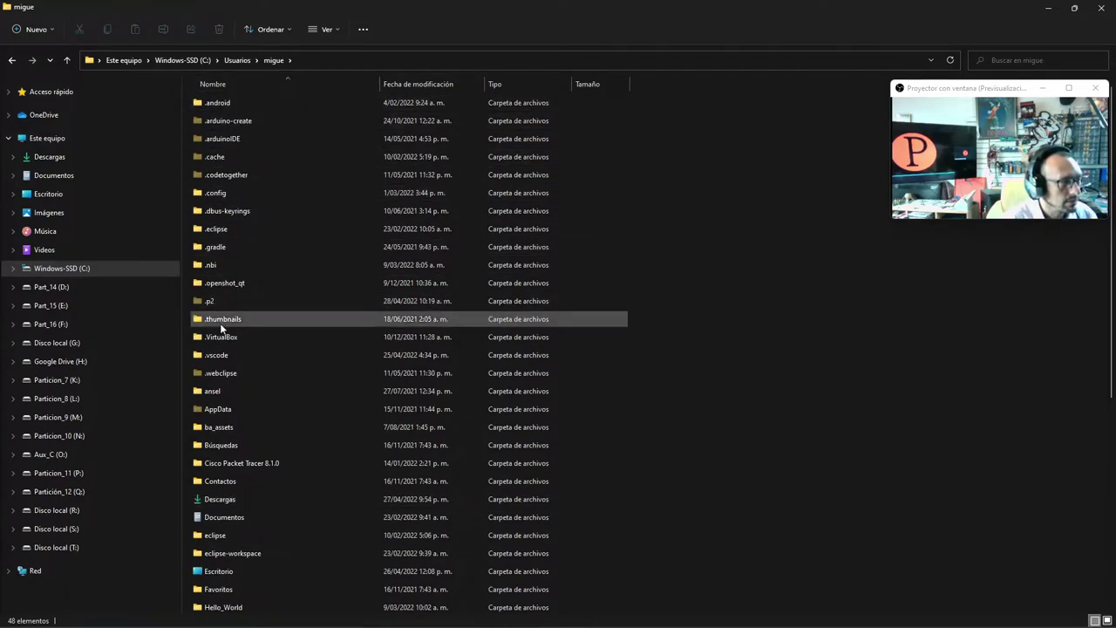
{"action": "scroll", "coordinate": [214, 480], "scroll_direction": "down", "scroll_amount": 2}
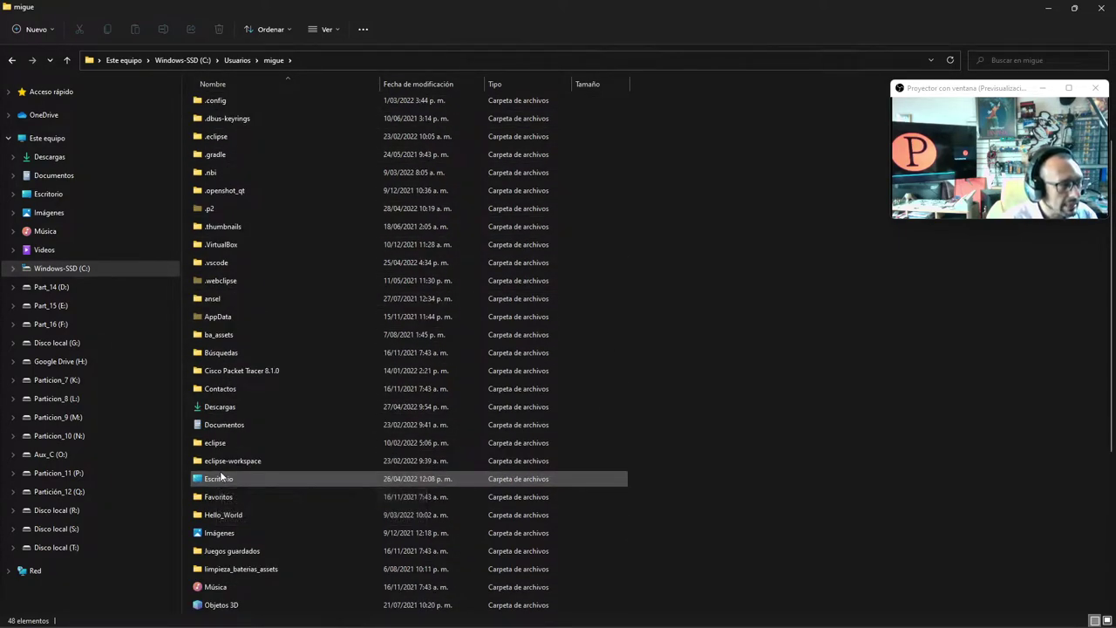
{"action": "scroll", "coordinate": [241, 462], "scroll_direction": "down", "scroll_amount": 1}
{"action": "scroll", "coordinate": [241, 467], "scroll_direction": "down", "scroll_amount": 3}
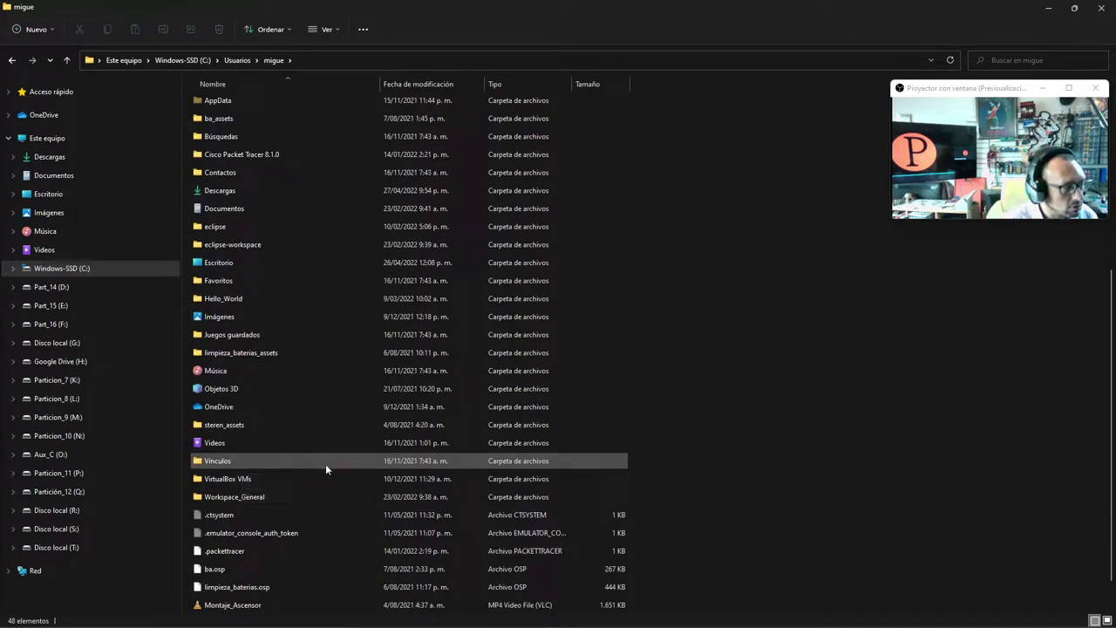
{"action": "mouse_move", "coordinate": [232, 499]}
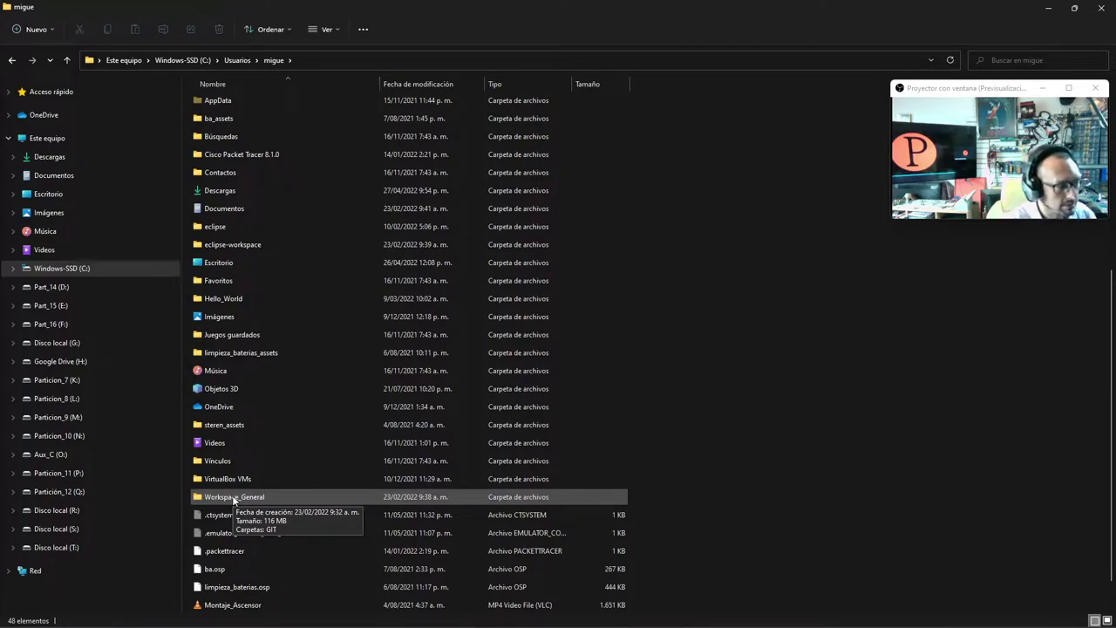
{"action": "double_click", "coordinate": [233, 498]}
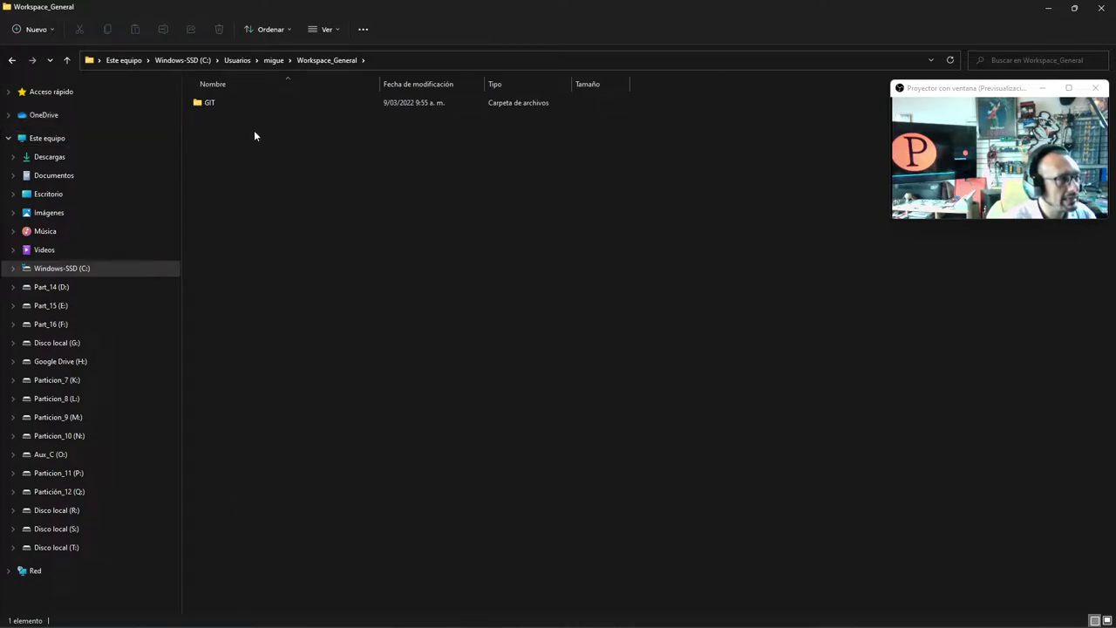
- Return to the user's profile folder, reopen Workspace_General and enter its GIT subfolder
{"action": "left_click", "coordinate": [265, 60]}
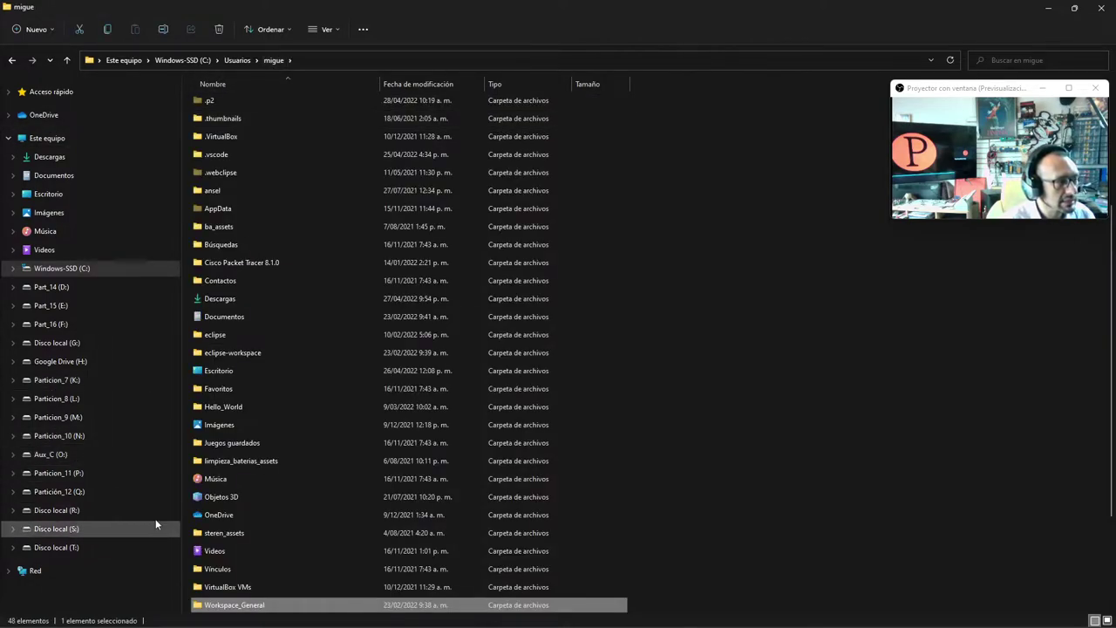
{"action": "scroll", "coordinate": [259, 497], "scroll_direction": "down", "scroll_amount": 3}
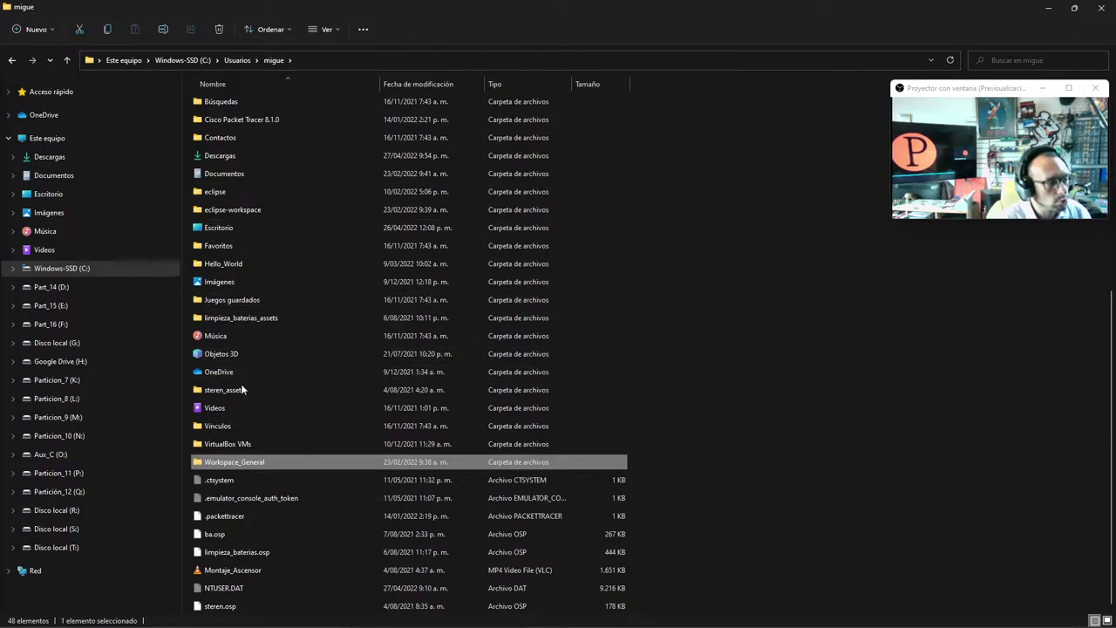
{"action": "key", "text": "ctrl"}
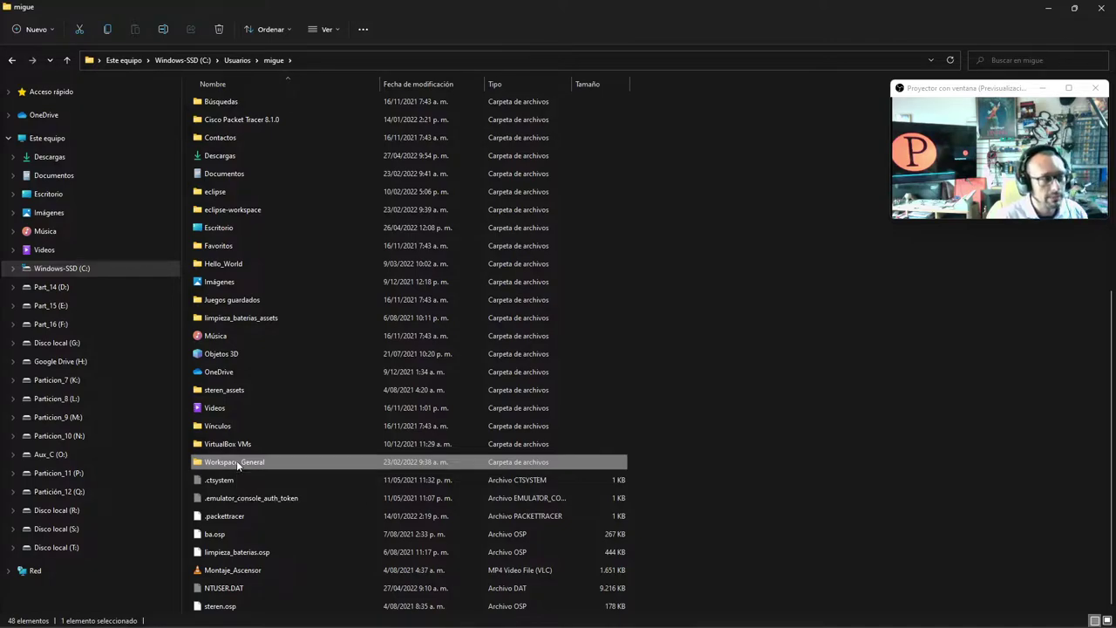
{"action": "double_click", "coordinate": [236, 462]}
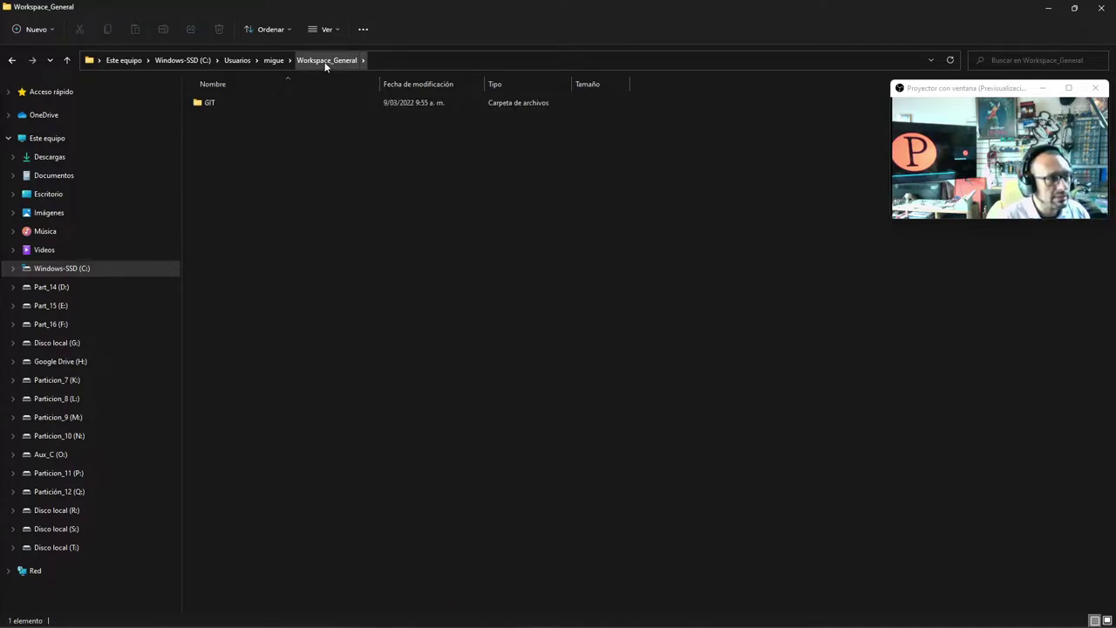
{"action": "left_click", "coordinate": [199, 106]}
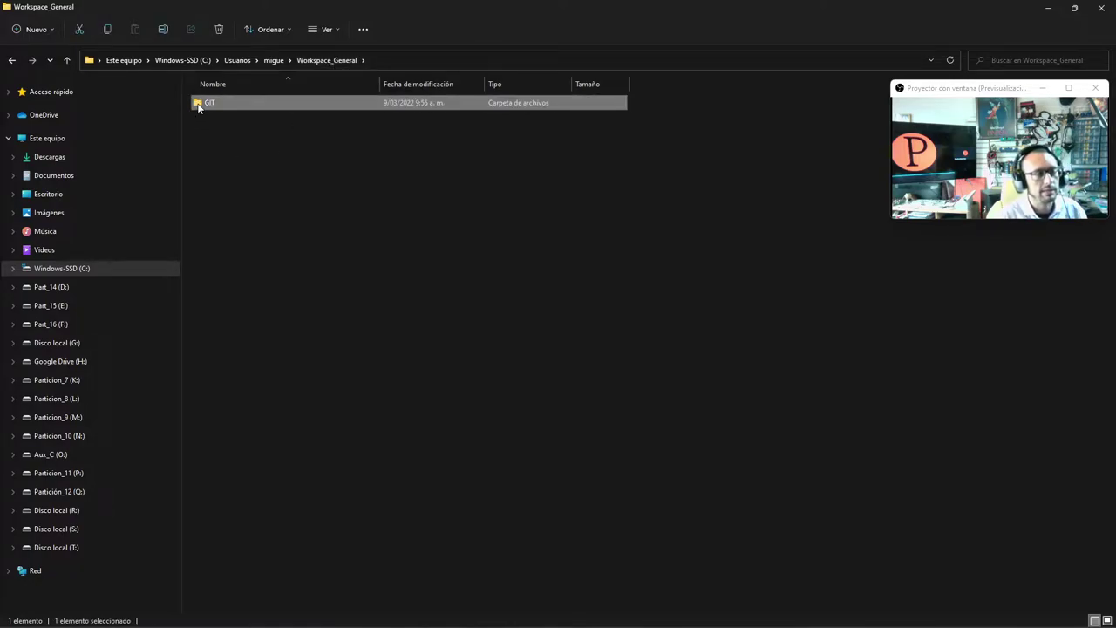
{"action": "double_click", "coordinate": [199, 107]}
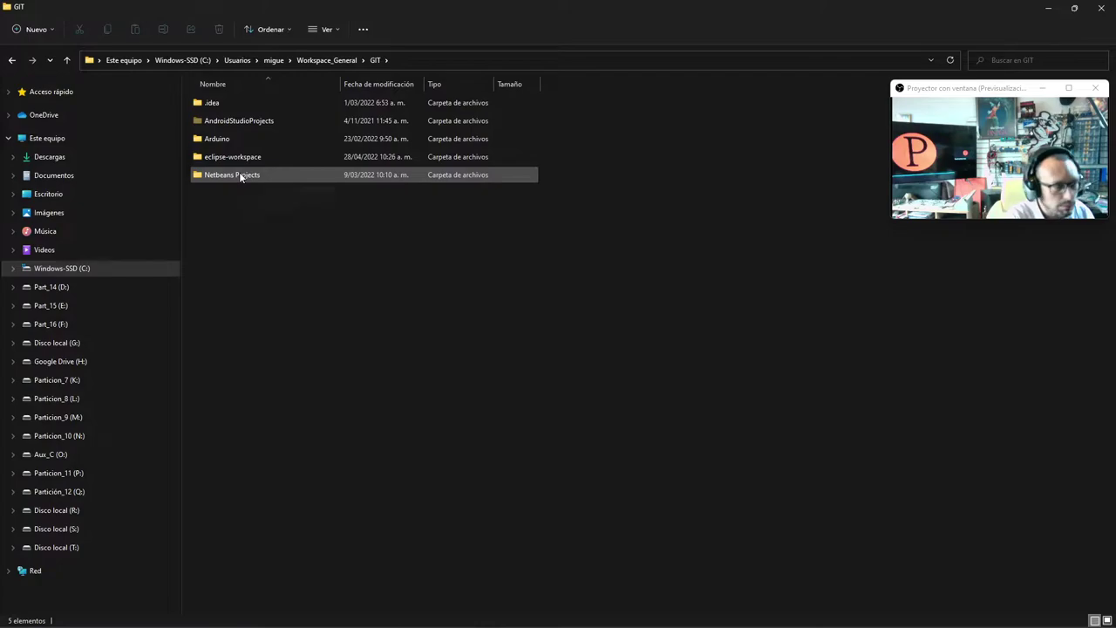
- Go back up to Workspace_General and reopen the GIT folder to examine the workspace folders stored there
{"action": "key", "text": "alt+Up"}
{"action": "key", "text": "alt+Up"}
{"action": "key", "text": "Return"}
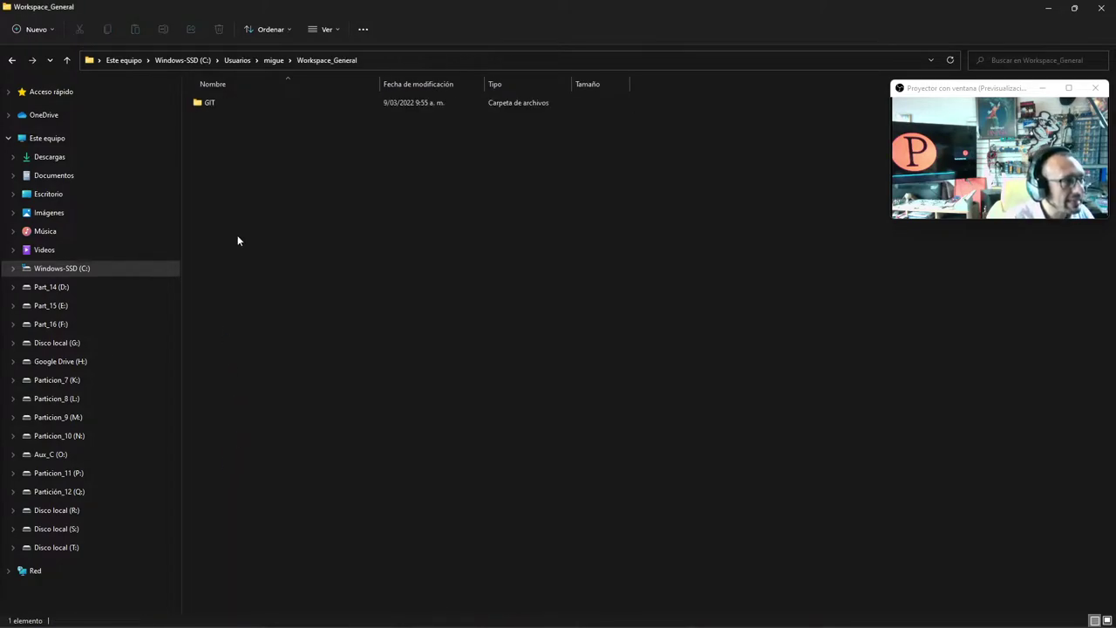
{"action": "double_click", "coordinate": [210, 103]}
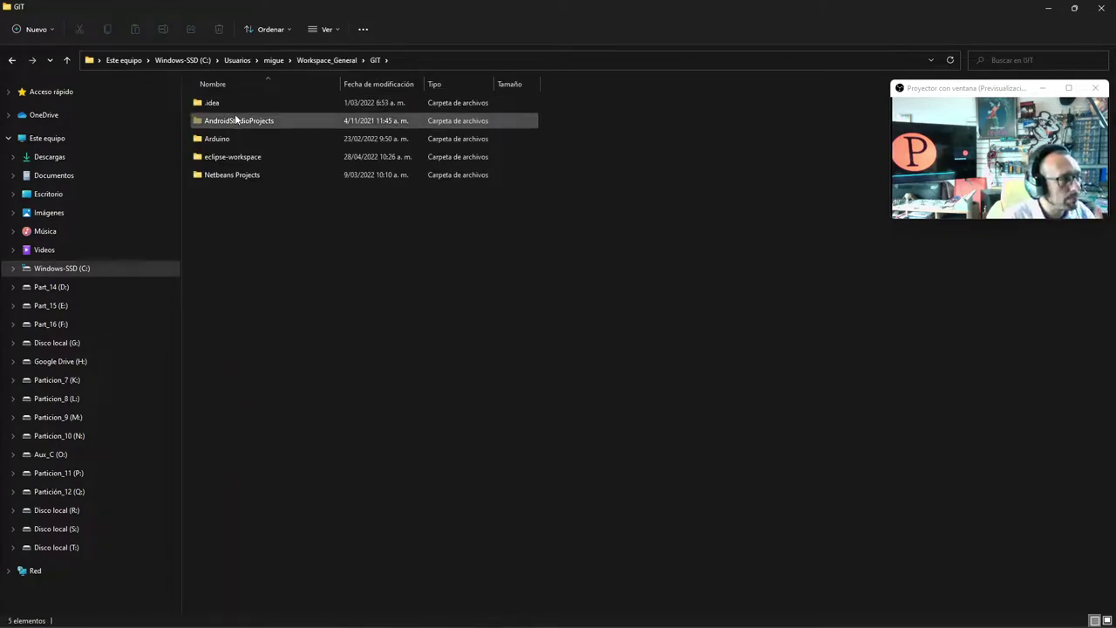
{"action": "left_click", "coordinate": [273, 60]}
{"action": "left_click", "coordinate": [374, 61]}
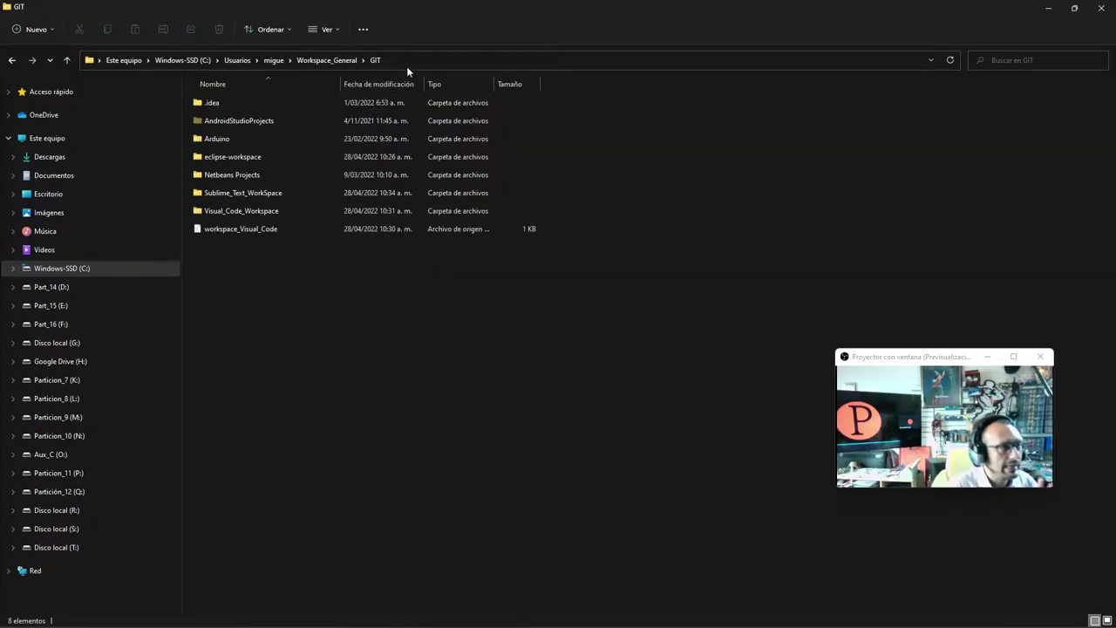
- Go back up to the profile folder and retrace the path through Workspace_General into GIT, leaving the folder names unedited
{"action": "left_click", "coordinate": [338, 61]}
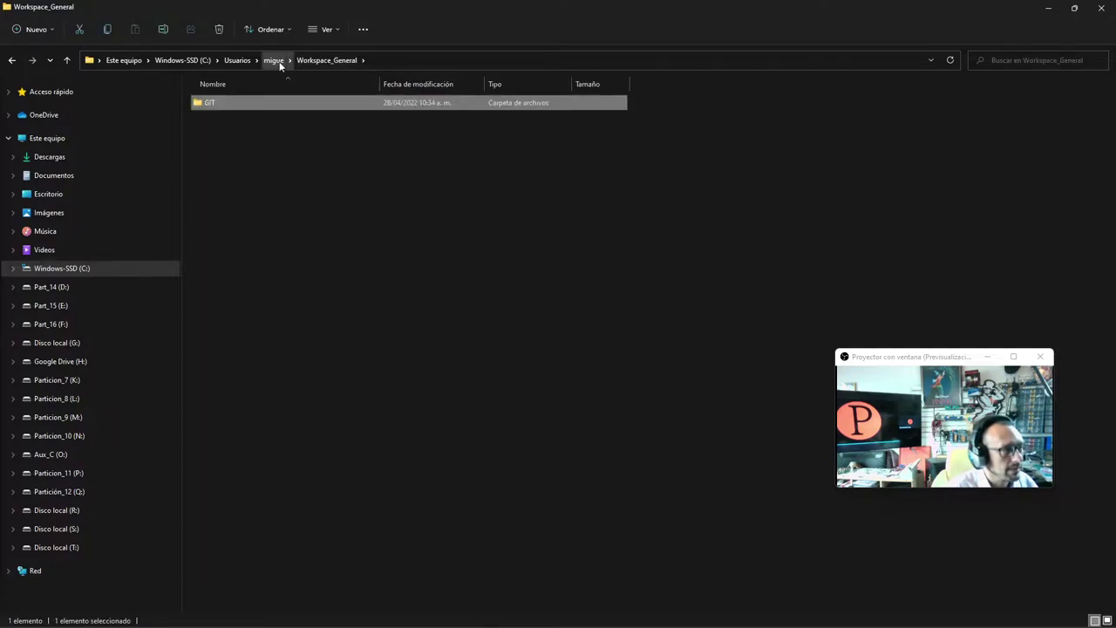
{"action": "left_click", "coordinate": [277, 61]}
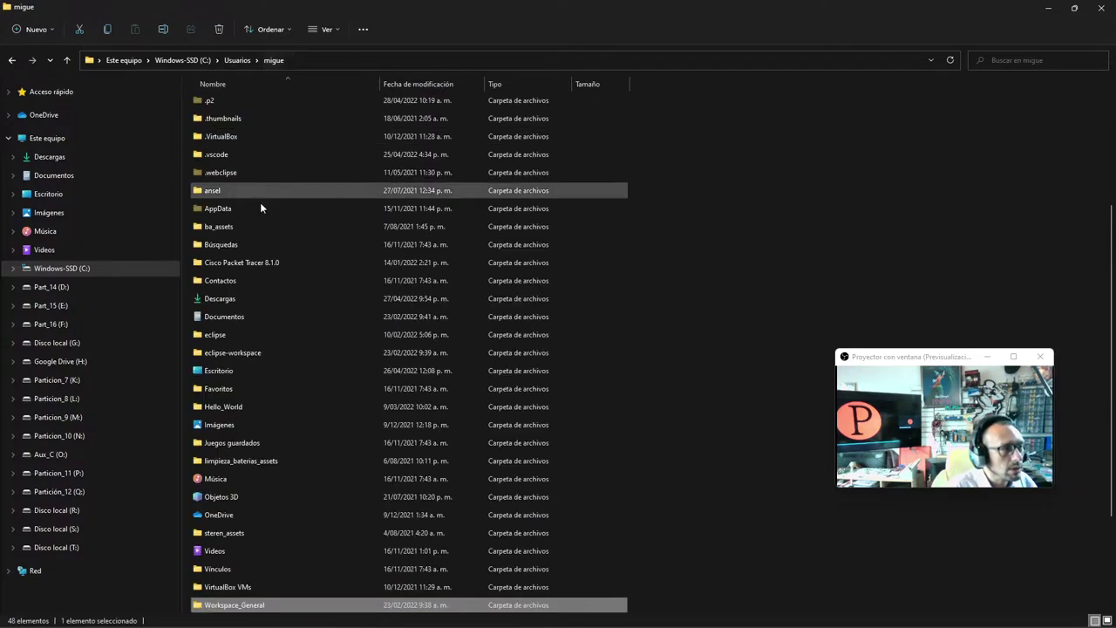
{"action": "scroll", "coordinate": [263, 195], "scroll_direction": "down", "scroll_amount": 2}
{"action": "left_click", "coordinate": [253, 496]}
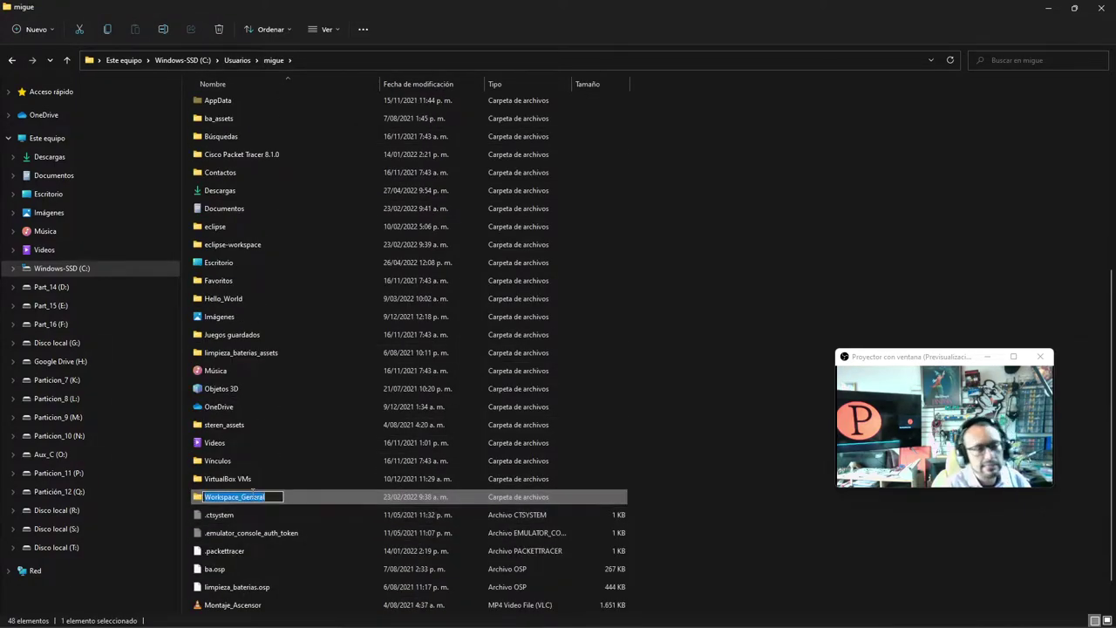
{"action": "key", "text": "Escape"}
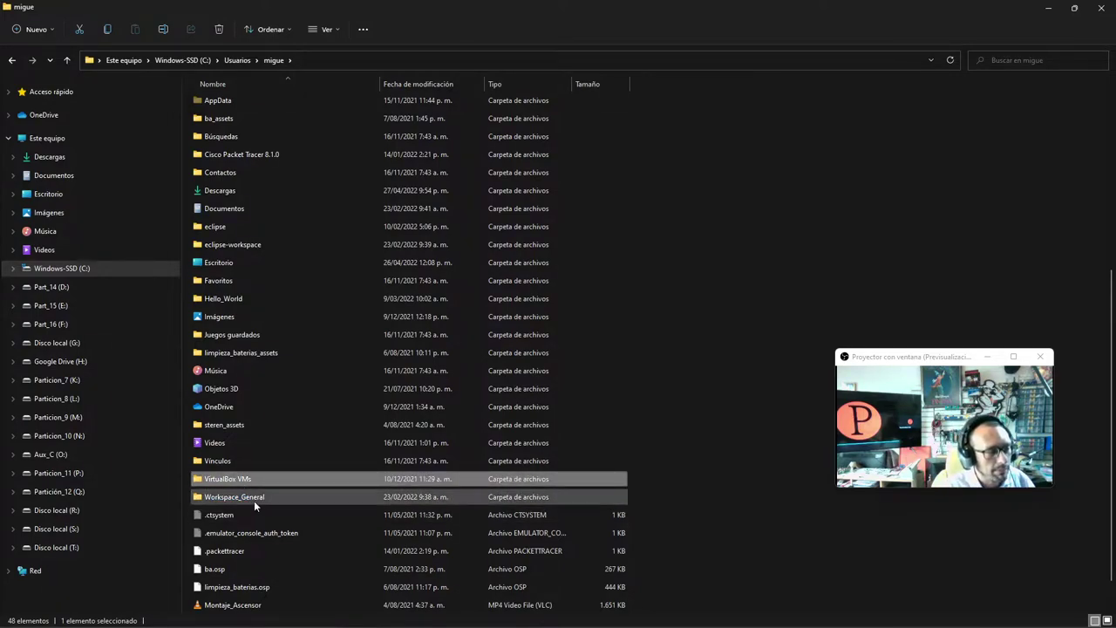
{"action": "double_click", "coordinate": [254, 500]}
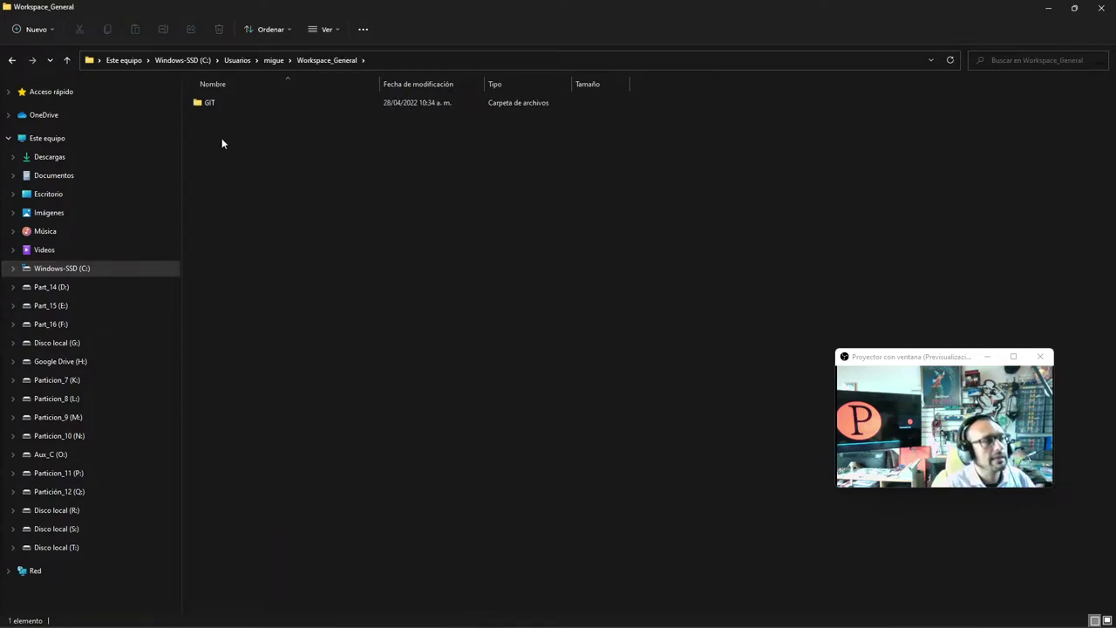
{"action": "left_click", "coordinate": [209, 104]}
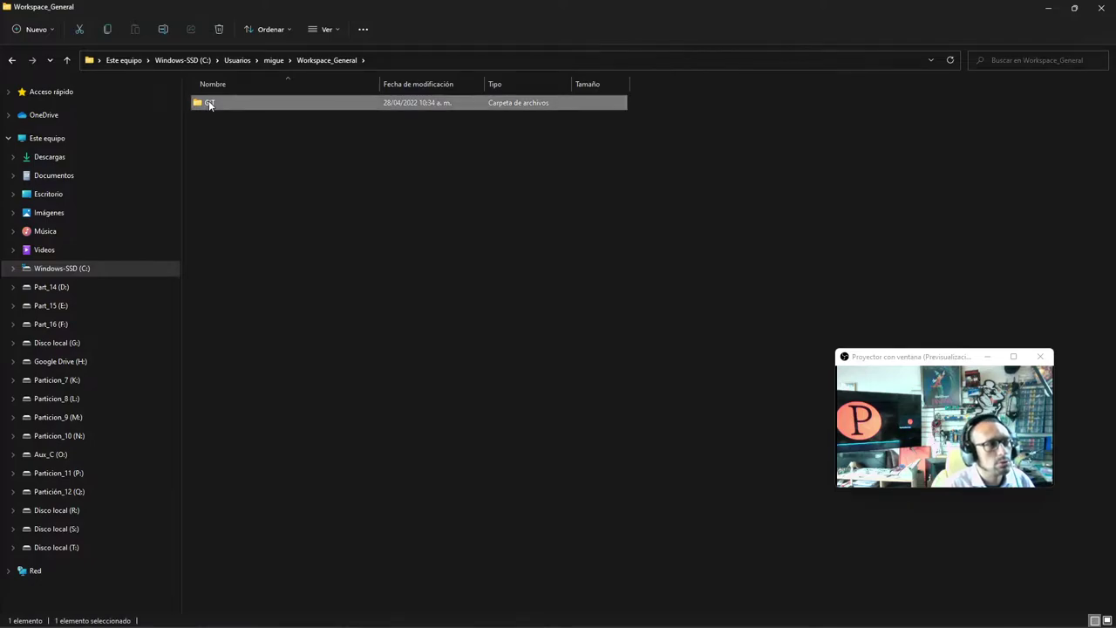
{"action": "double_click", "coordinate": [209, 103]}
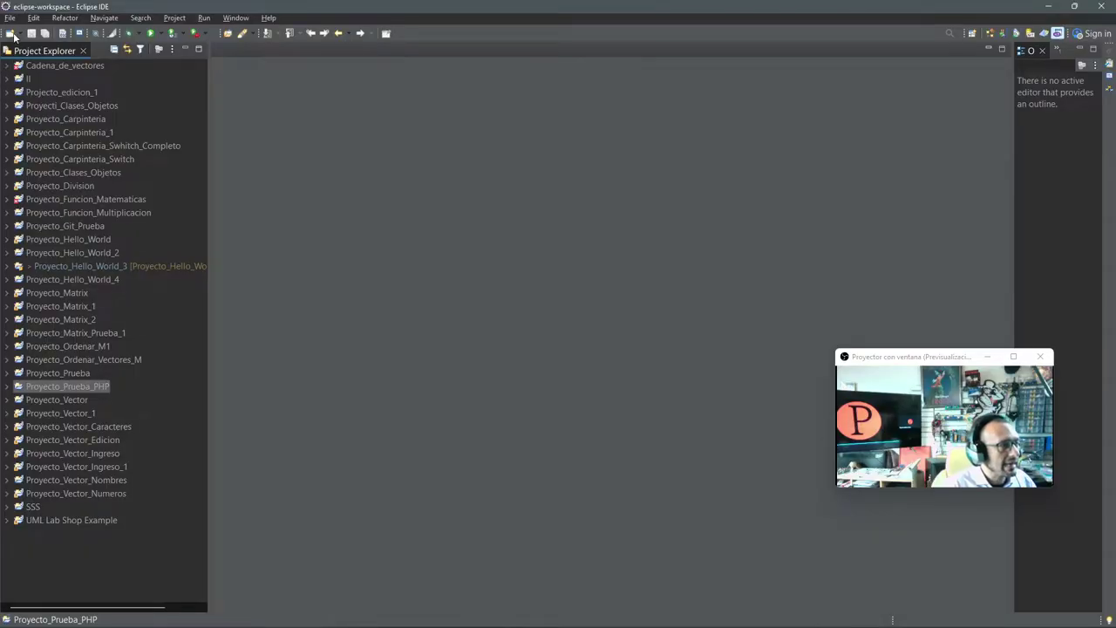
- Switch to Eclipse and bring up its commands to find the Switch Workspace option
{"action": "left_click", "coordinate": [10, 18]}
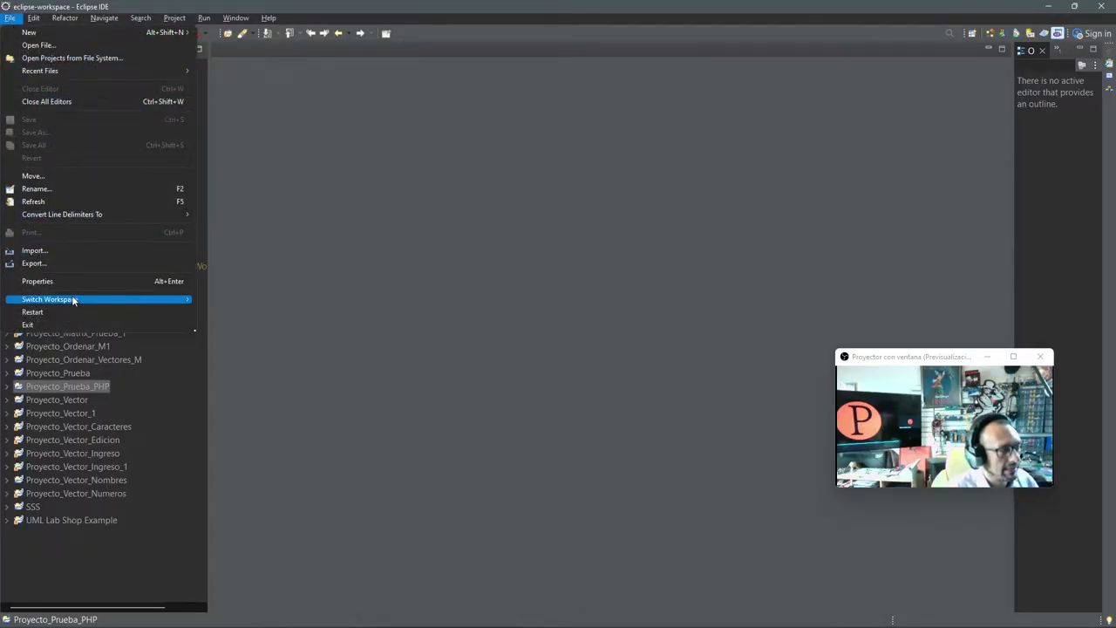
{"action": "mouse_move", "coordinate": [59, 309]}
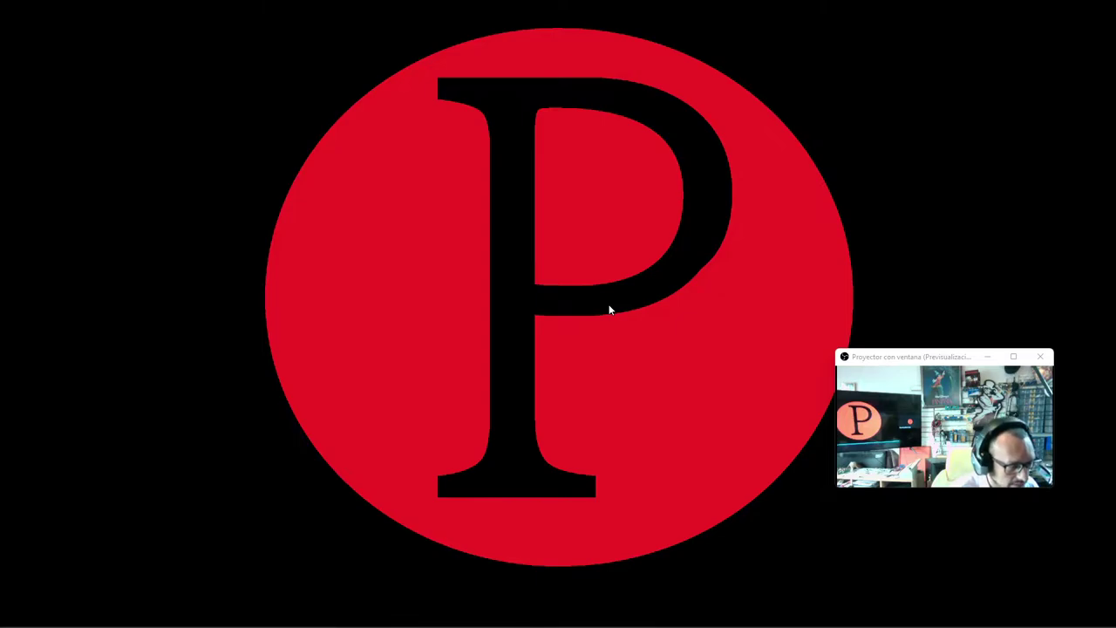
- Bring up the Eclipse window, maximise it and close the Getting started with UML Lab page
{"action": "left_click", "coordinate": [549, 614]}
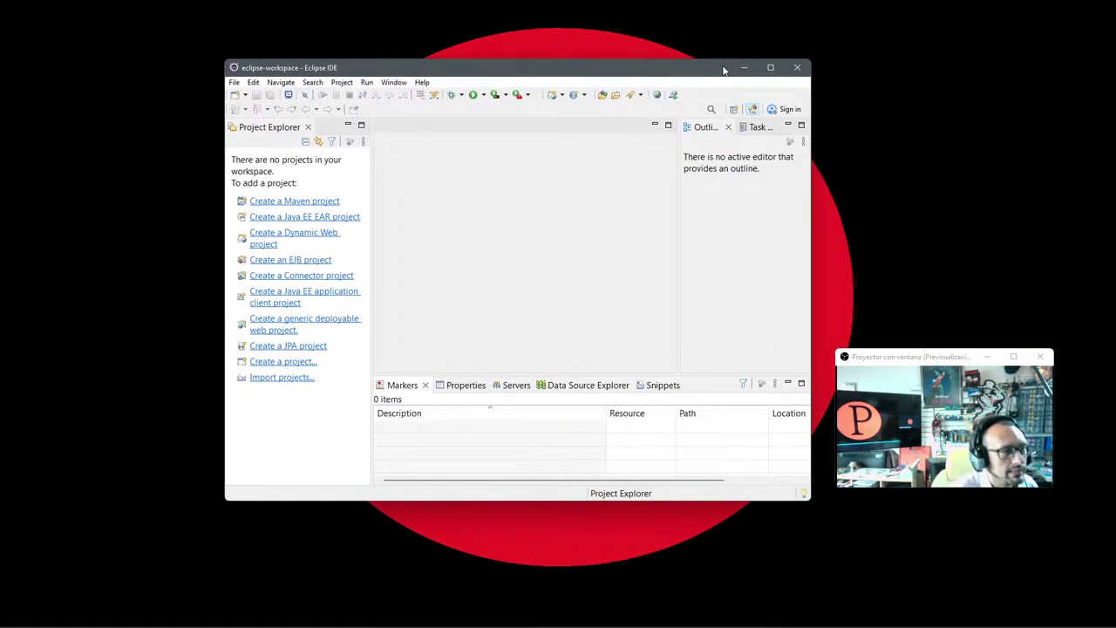
{"action": "left_click", "coordinate": [769, 67]}
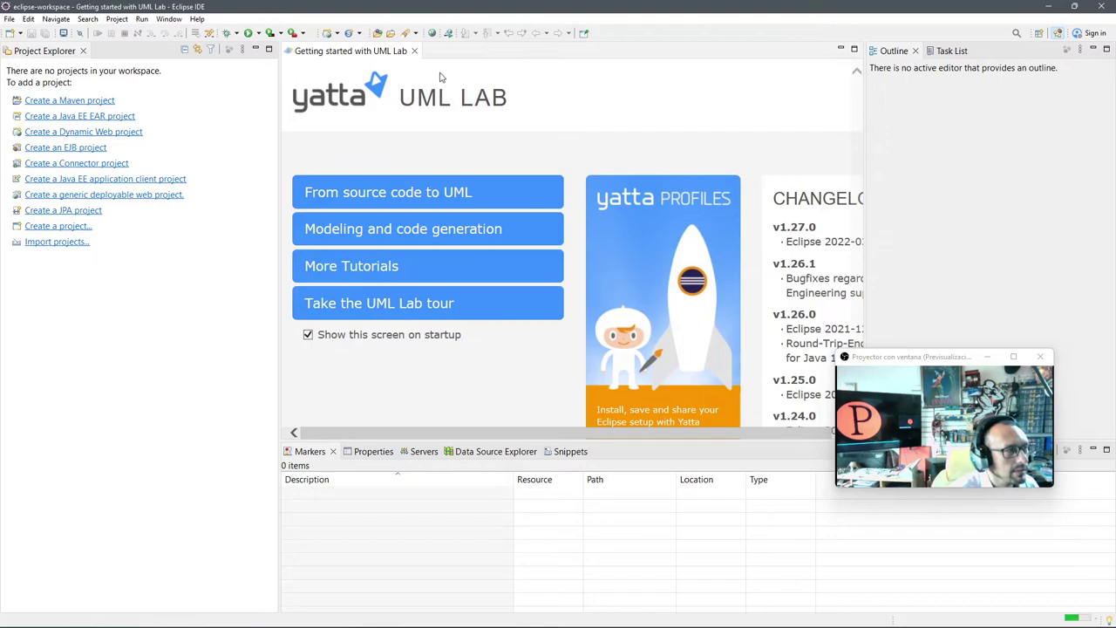
{"action": "left_click", "coordinate": [414, 50]}
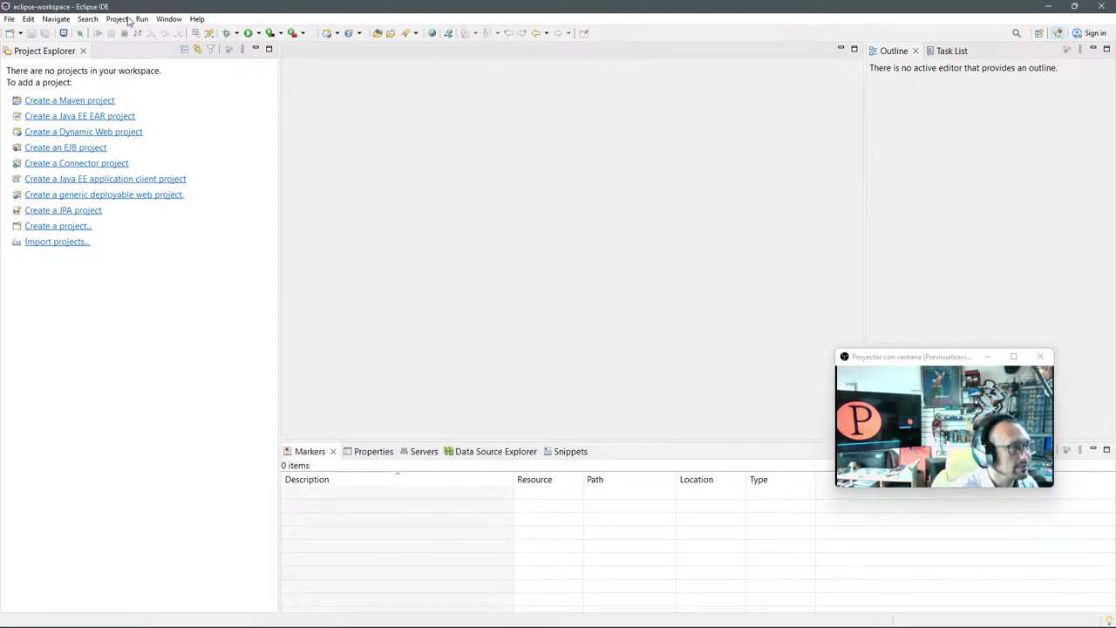
- Set the Eclipse appearance theme to Dark in the general preferences and restart the IDE to apply it
{"action": "left_click", "coordinate": [168, 18]}
{"action": "left_click", "coordinate": [213, 156]}
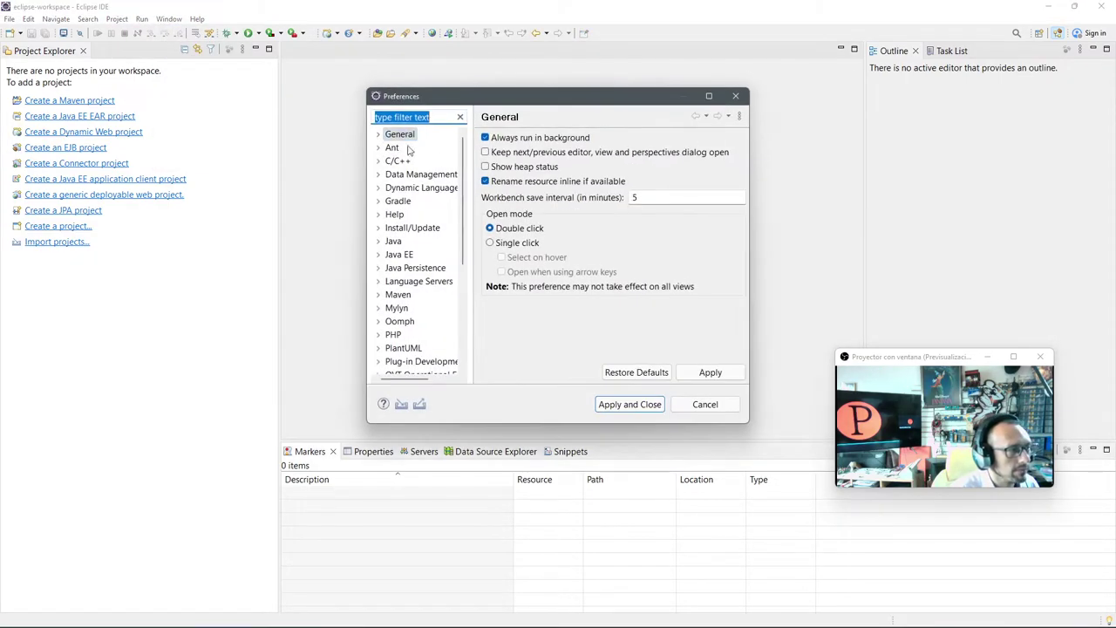
{"action": "left_click", "coordinate": [378, 134]}
{"action": "left_click", "coordinate": [390, 148]}
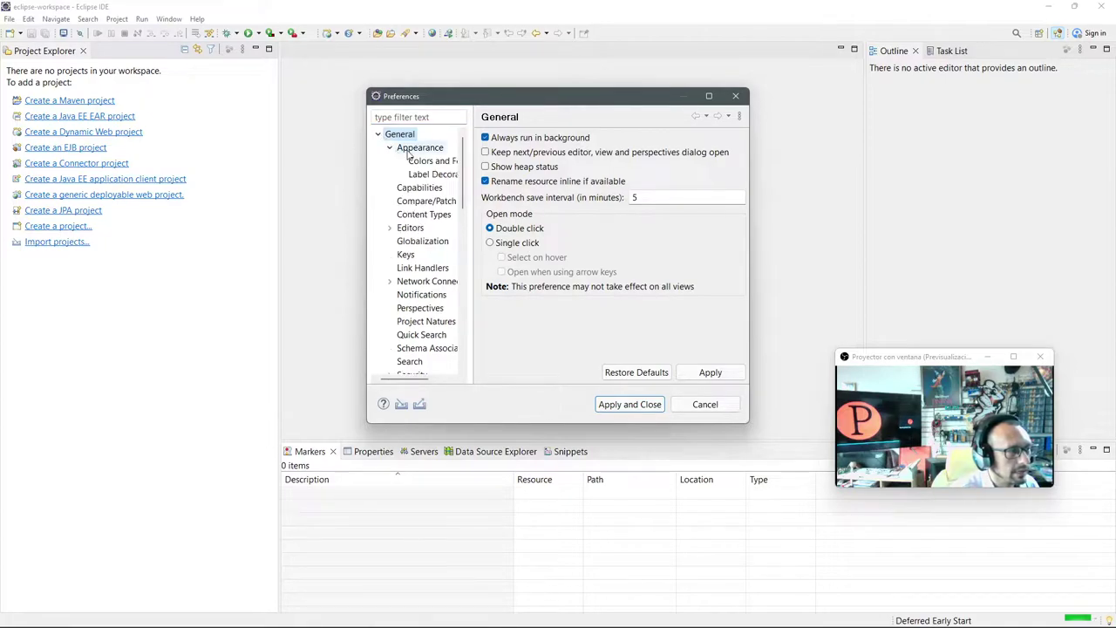
{"action": "left_click", "coordinate": [410, 149]}
{"action": "left_click", "coordinate": [610, 157]}
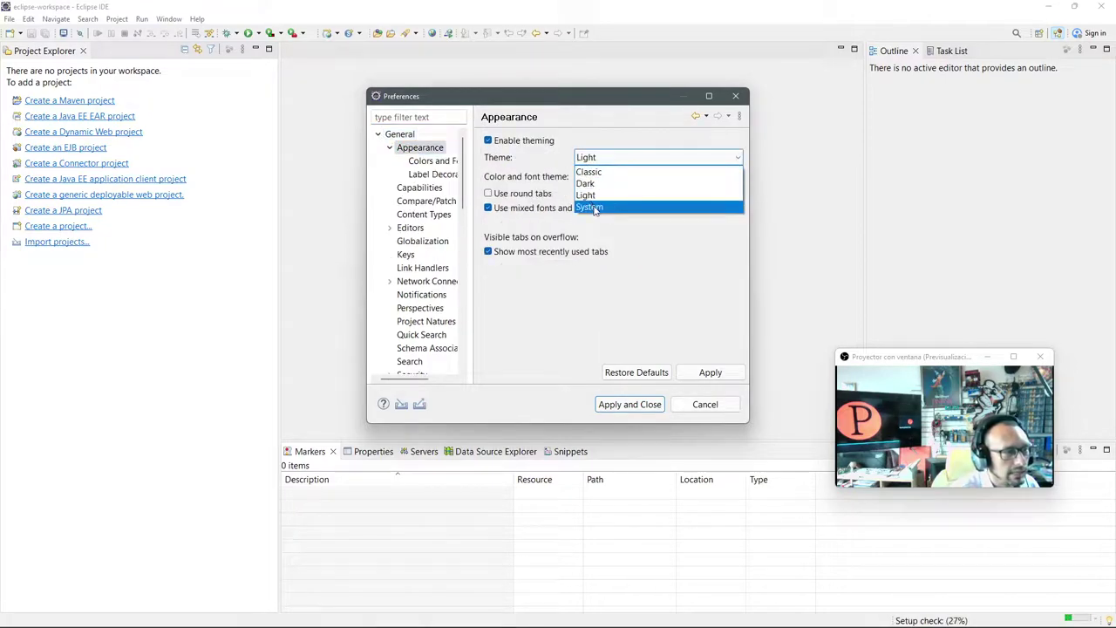
{"action": "left_click", "coordinate": [585, 183]}
{"action": "left_click", "coordinate": [633, 404]}
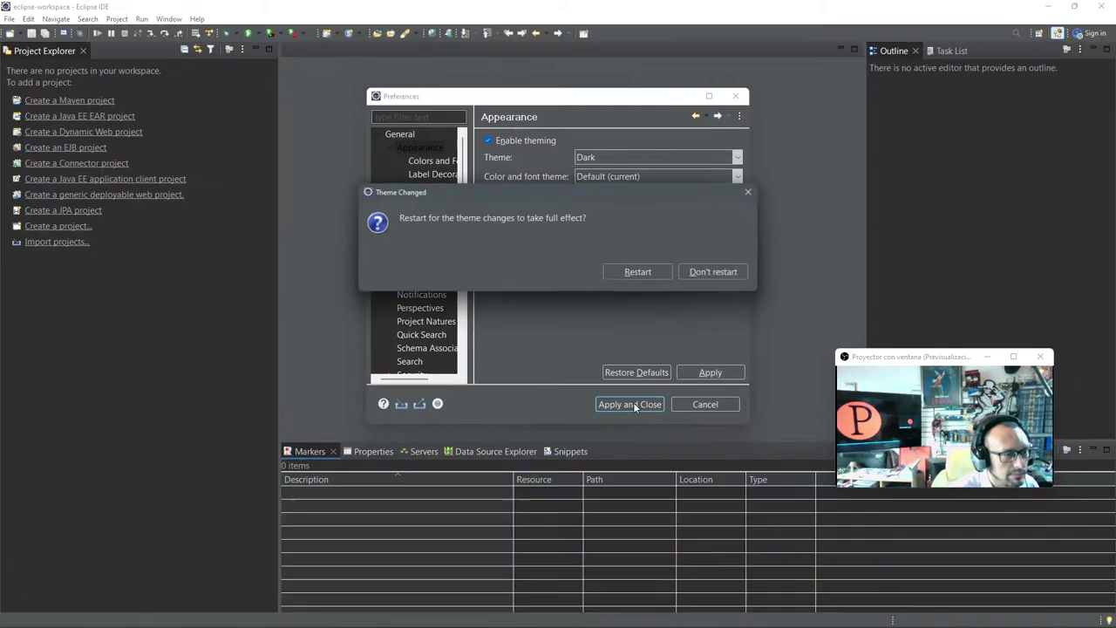
{"action": "left_click", "coordinate": [637, 271]}
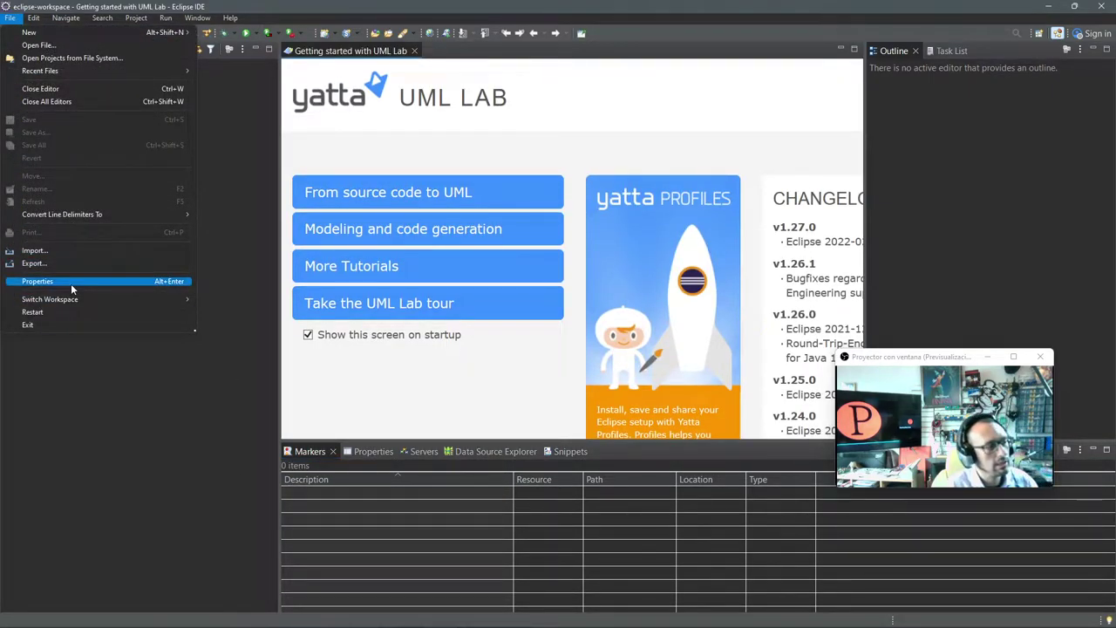
- Examine the workspace path listed for Switch Workspace, folder by folder, without switching to another workspace
{"action": "mouse_move", "coordinate": [66, 302]}
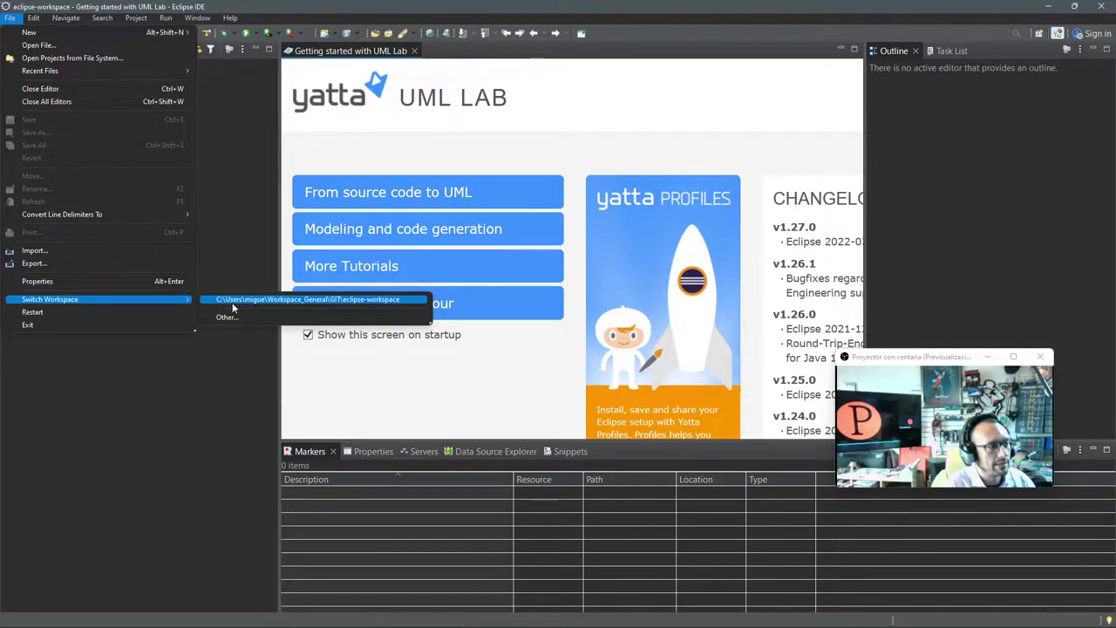
{"action": "key", "text": "ctrl"}
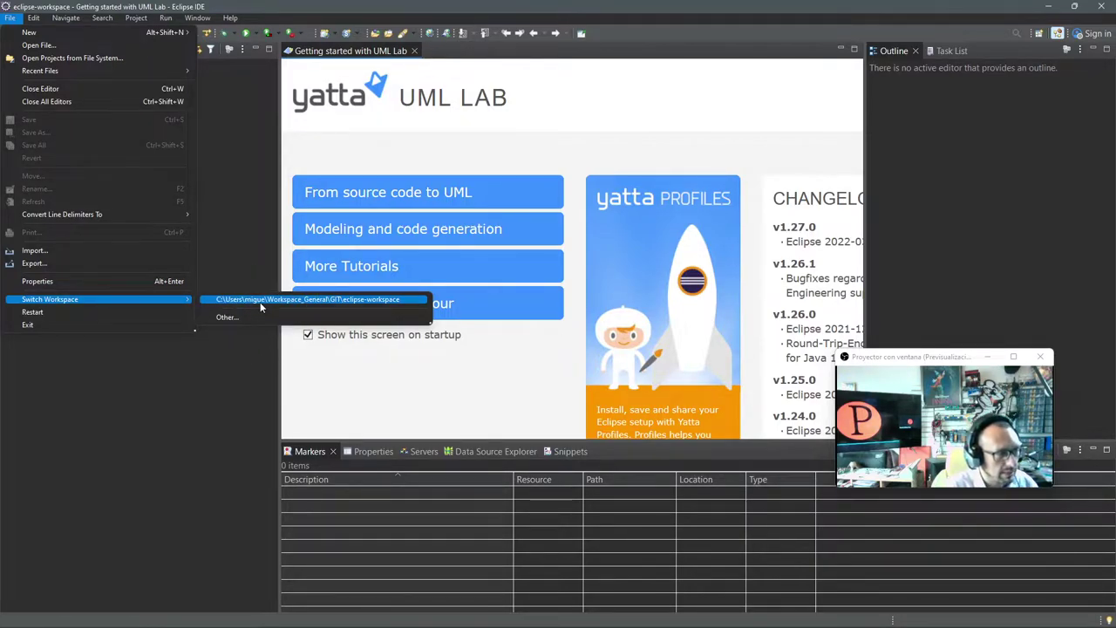
{"action": "key", "text": "ctrl"}
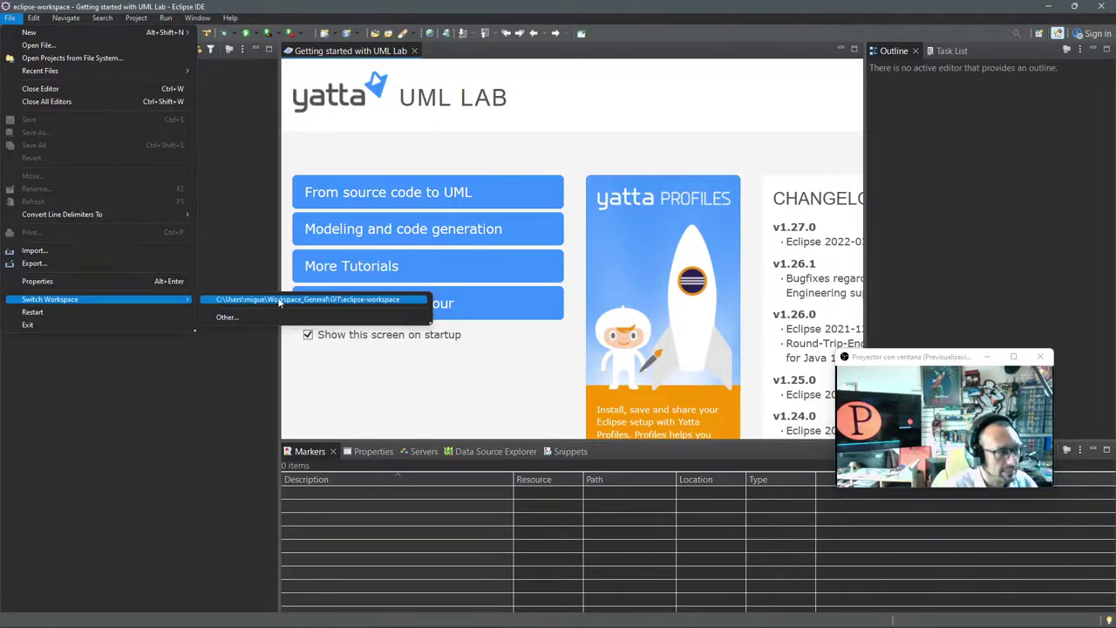
{"action": "key", "text": "ctrl"}
{"action": "key", "text": "ctrl"}
{"action": "key", "text": "ctrl"}
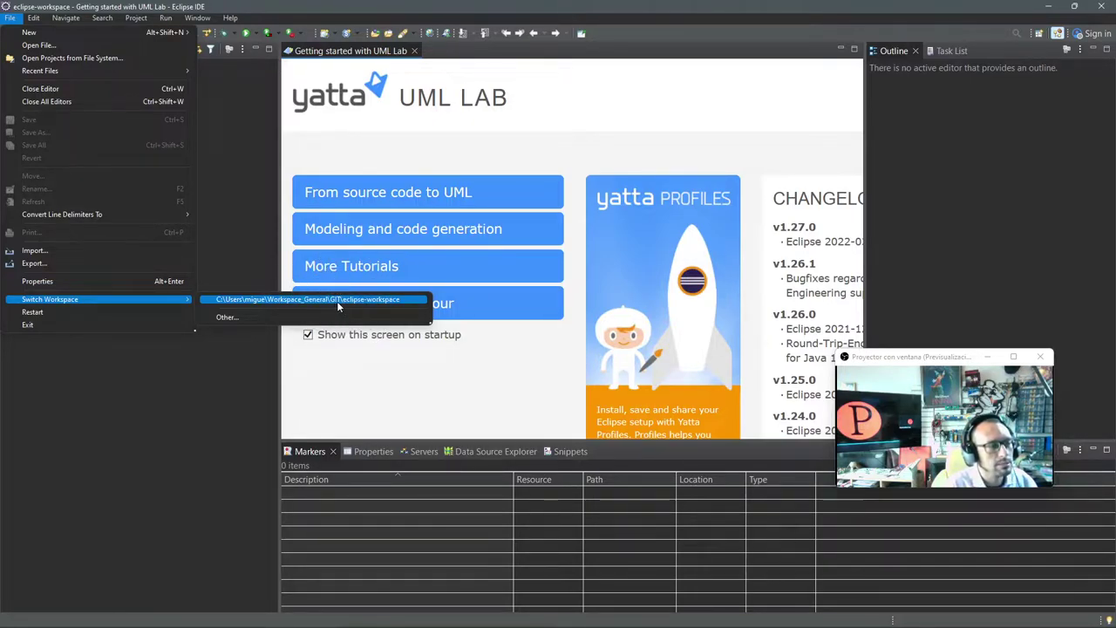
{"action": "key", "text": "ctrl"}
{"action": "key", "text": "ctrl"}
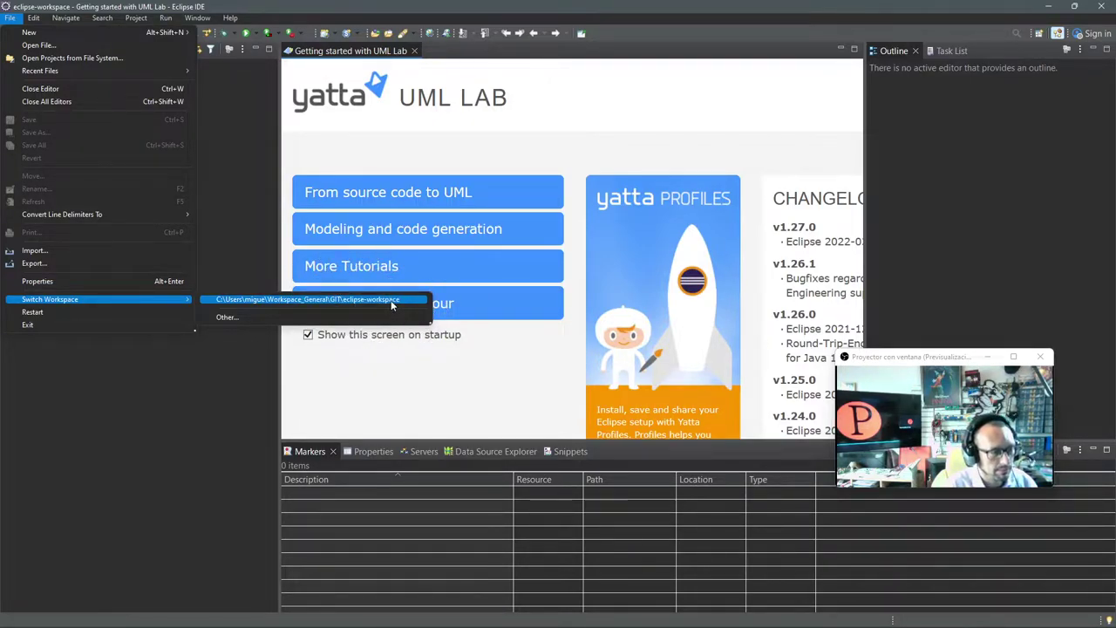
{"action": "key", "text": "Escape"}
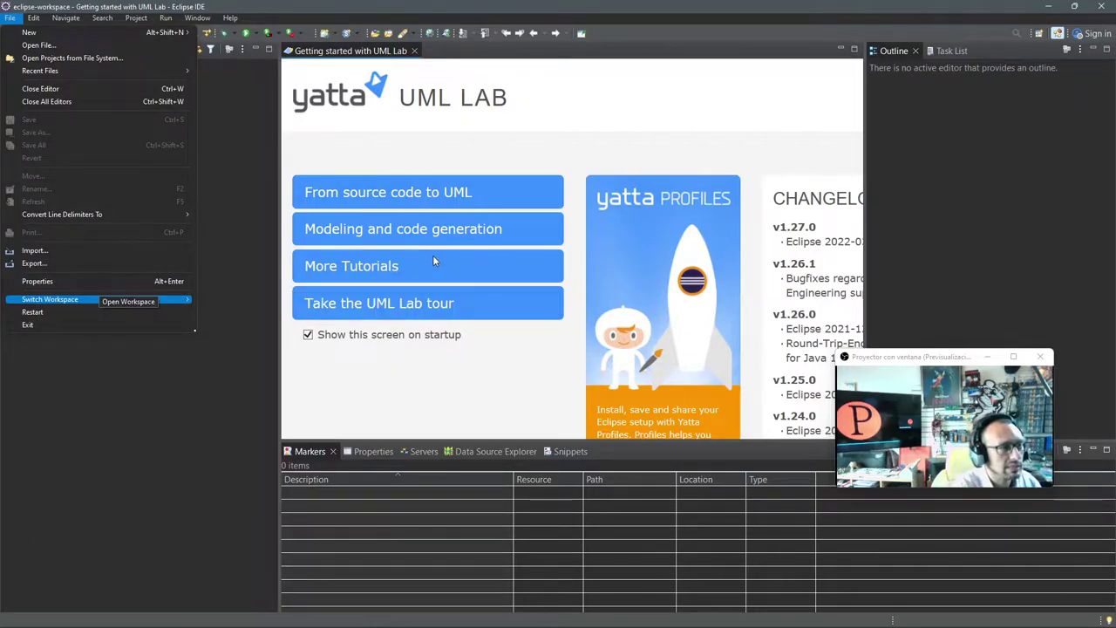
{"action": "key", "text": "Escape"}
- Switch to File Explorer and open eclipse-workspace inside the profile folder's Workspace_General\GIT
{"action": "key", "text": "alt+Tab"}
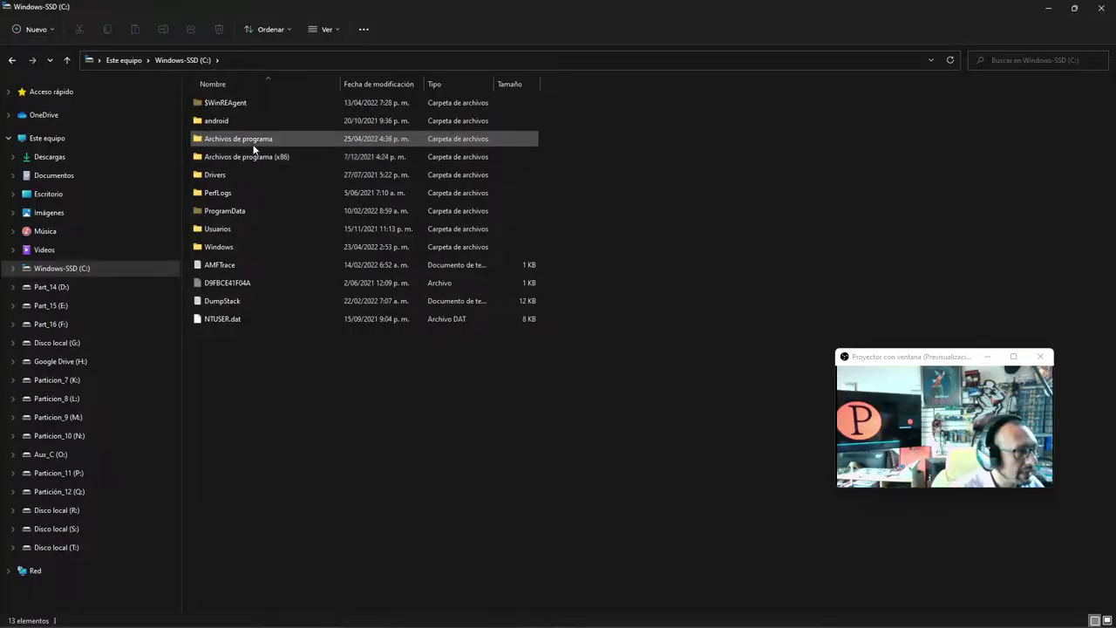
{"action": "double_click", "coordinate": [230, 227]}
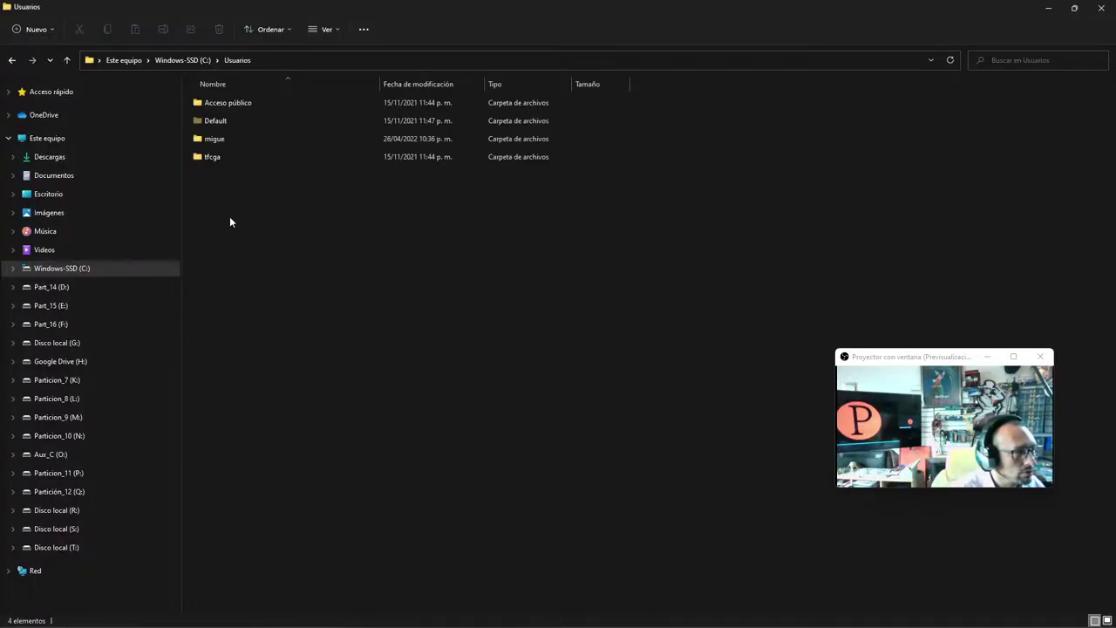
{"action": "double_click", "coordinate": [221, 139]}
{"action": "scroll", "coordinate": [245, 445], "scroll_direction": "down", "scroll_amount": 1}
{"action": "scroll", "coordinate": [244, 446], "scroll_direction": "down", "scroll_amount": 4}
{"action": "double_click", "coordinate": [235, 550]}
{"action": "double_click", "coordinate": [211, 104]}
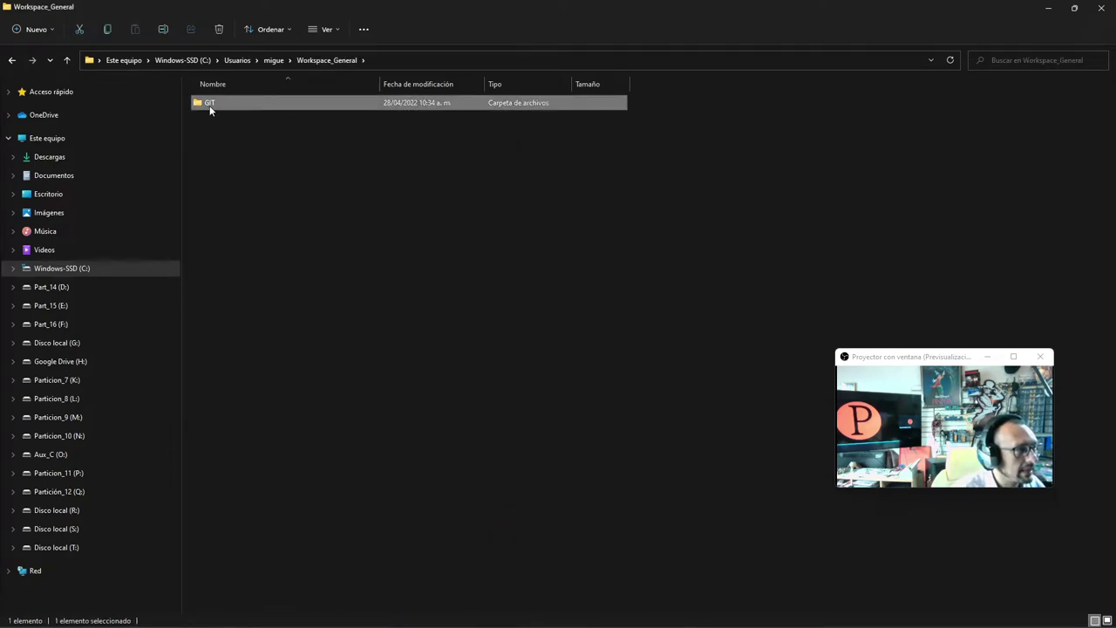
{"action": "double_click", "coordinate": [235, 156]}
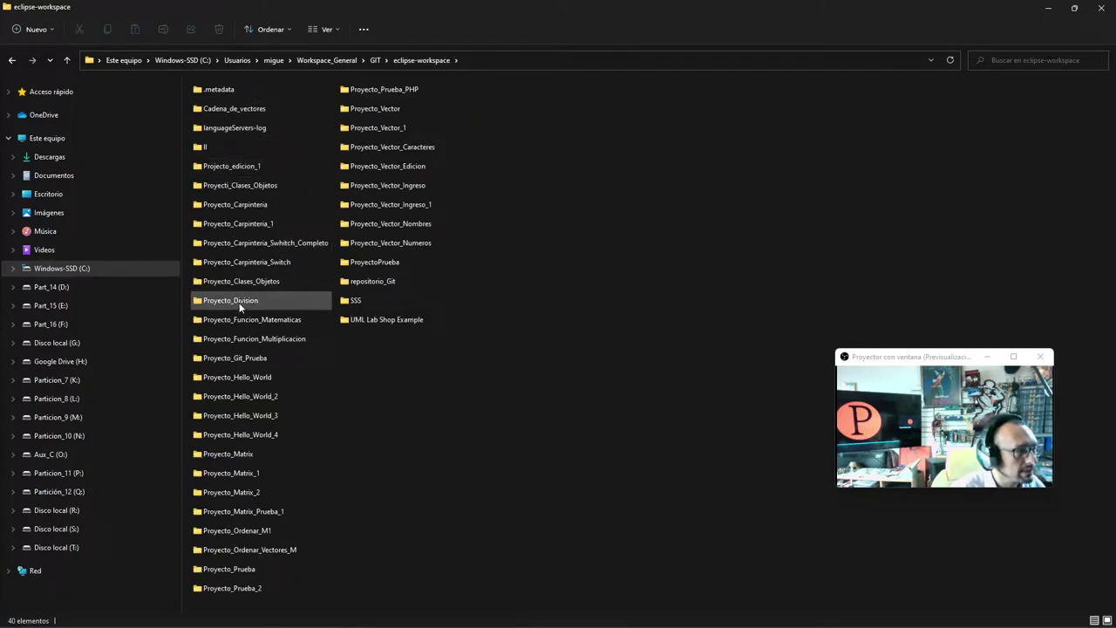
- Show the eclipse-workspace contents in the Detalles view and widen the Nombre column
{"action": "right_click", "coordinate": [524, 149]}
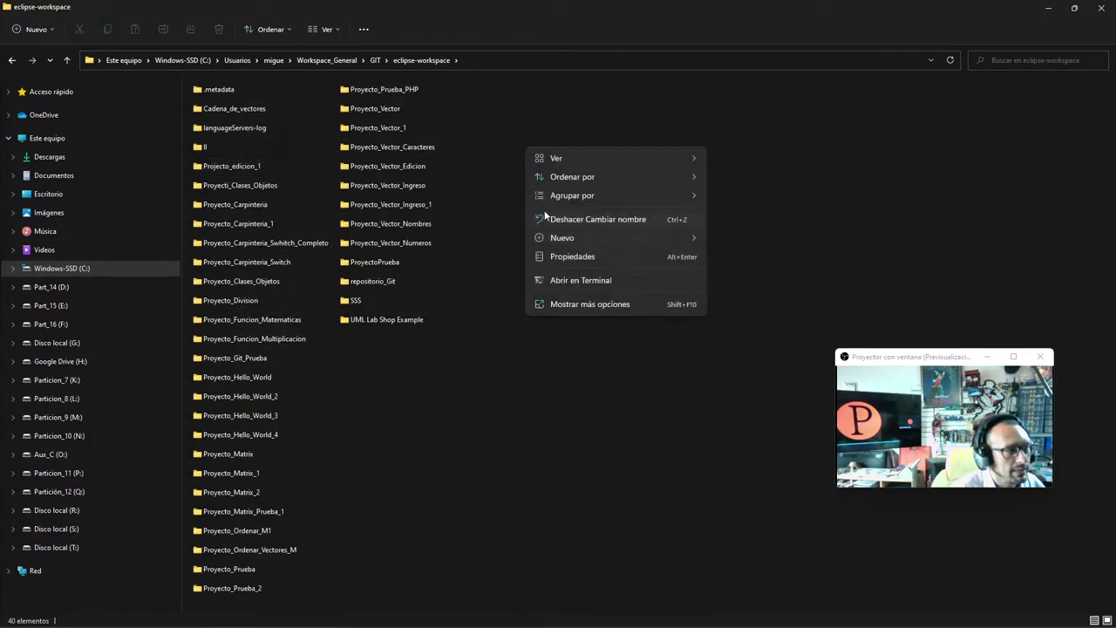
{"action": "left_click", "coordinate": [328, 30]}
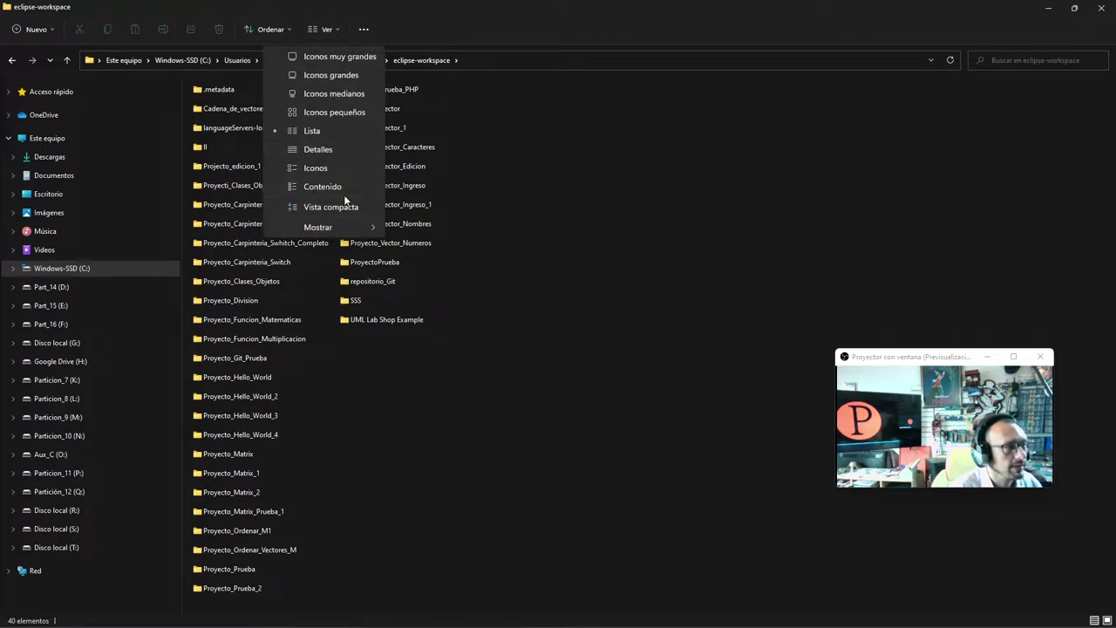
{"action": "left_click", "coordinate": [328, 150]}
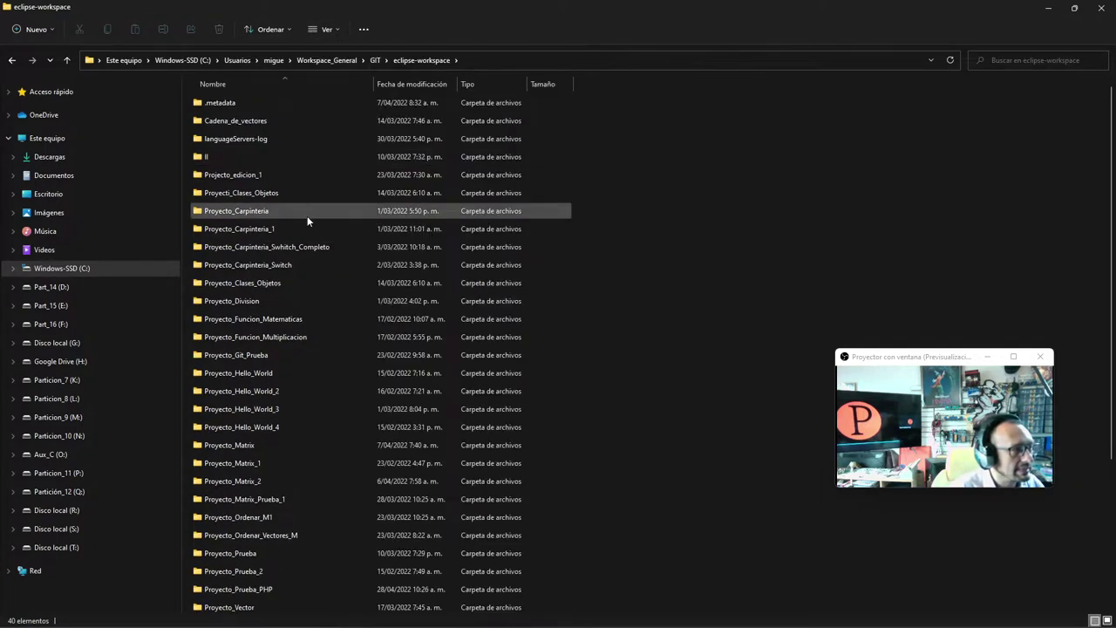
{"action": "scroll", "coordinate": [302, 244], "scroll_direction": "down", "scroll_amount": 4}
{"action": "scroll", "coordinate": [292, 353], "scroll_direction": "up", "scroll_amount": 4}
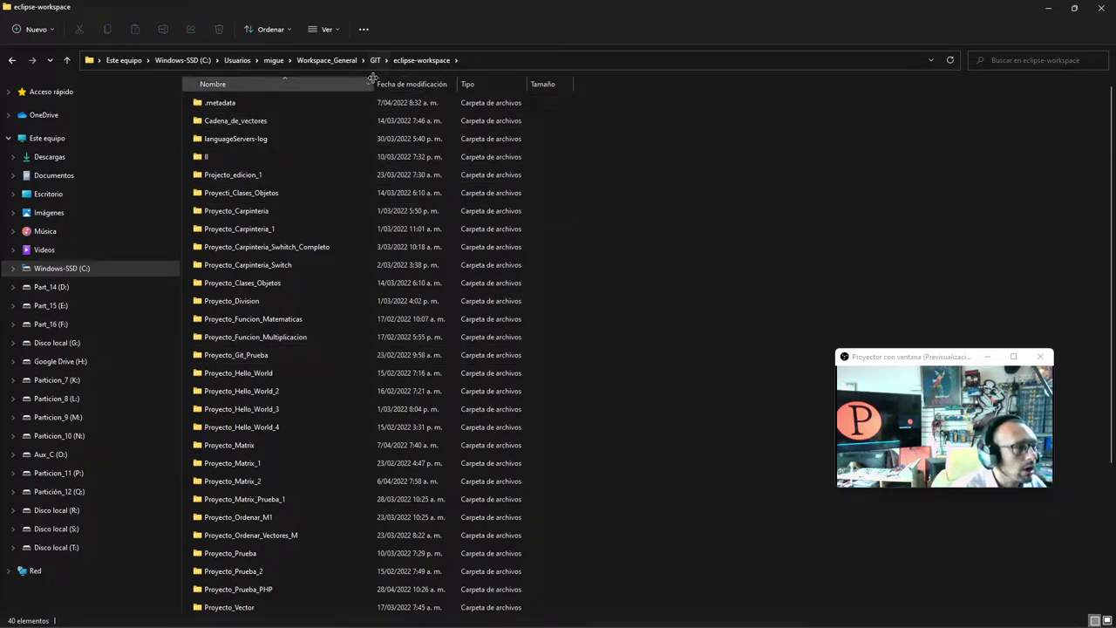
{"action": "left_click_drag", "start_coordinate": [487, 90], "coordinate": [494, 90]}
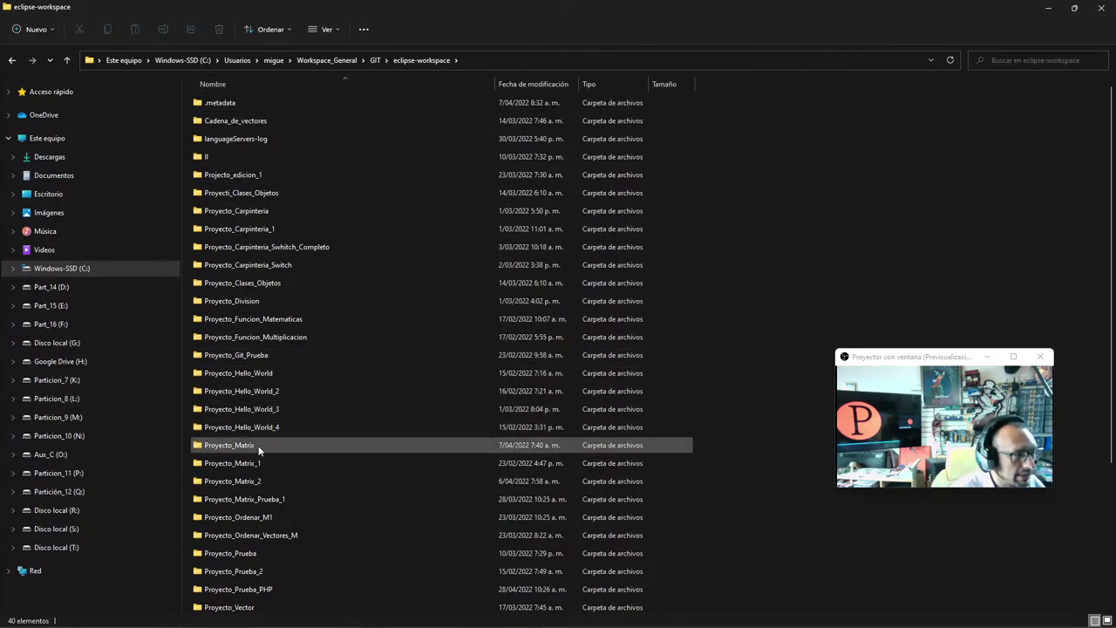
- Find Proyecto_Prueba_PHP in the project list, check its modification date against the system date and open the folder
{"action": "scroll", "coordinate": [259, 516], "scroll_direction": "down", "scroll_amount": 2}
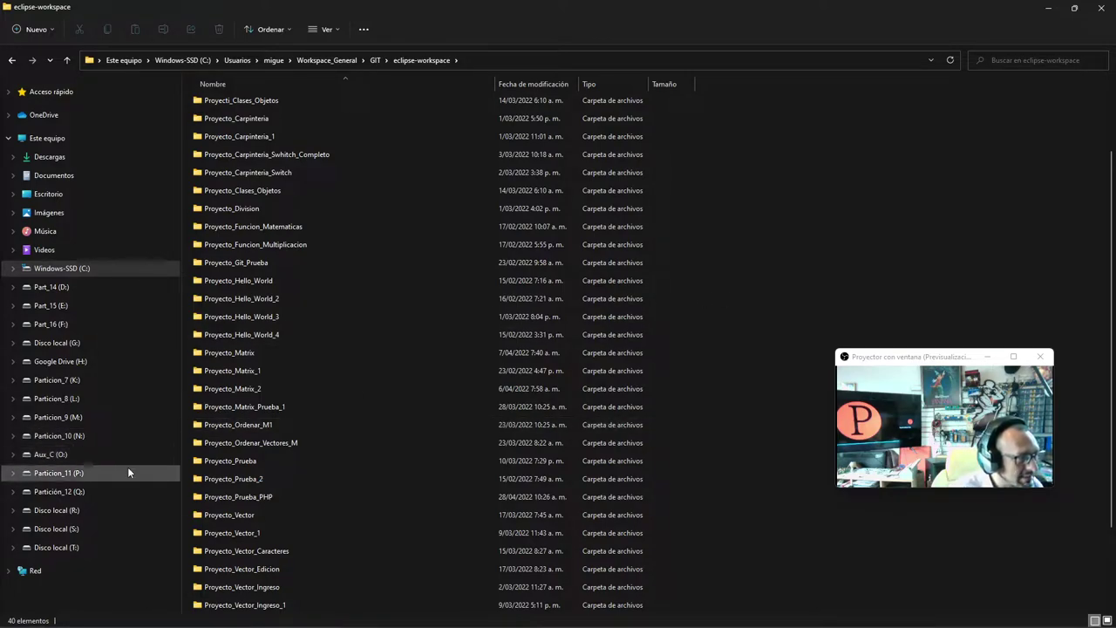
{"action": "left_click", "coordinate": [251, 498]}
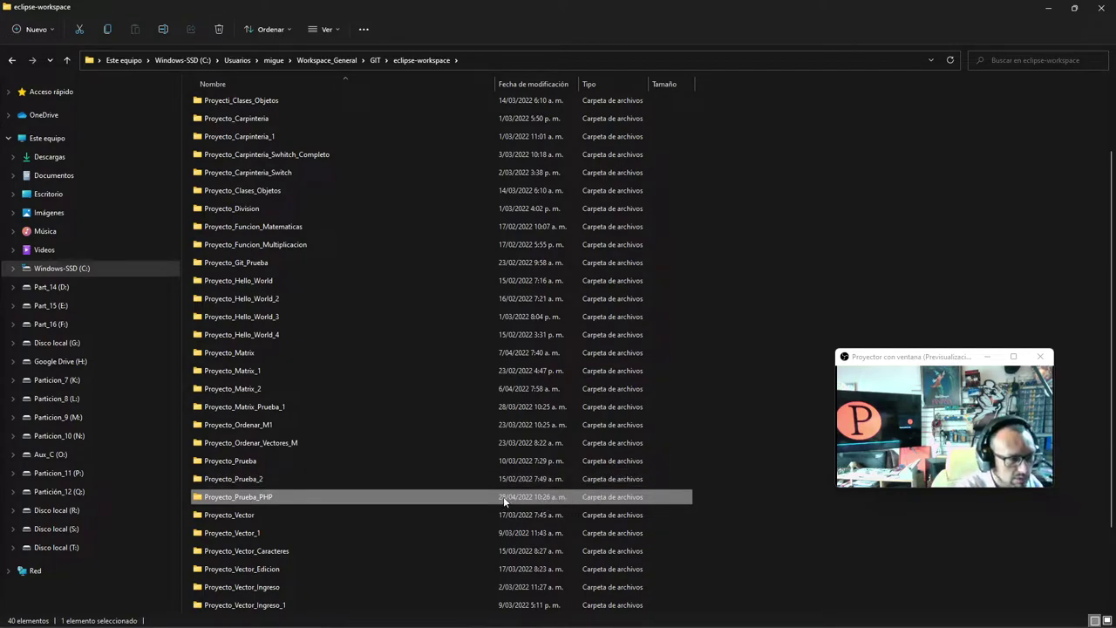
{"action": "mouse_move", "coordinate": [415, 624]}
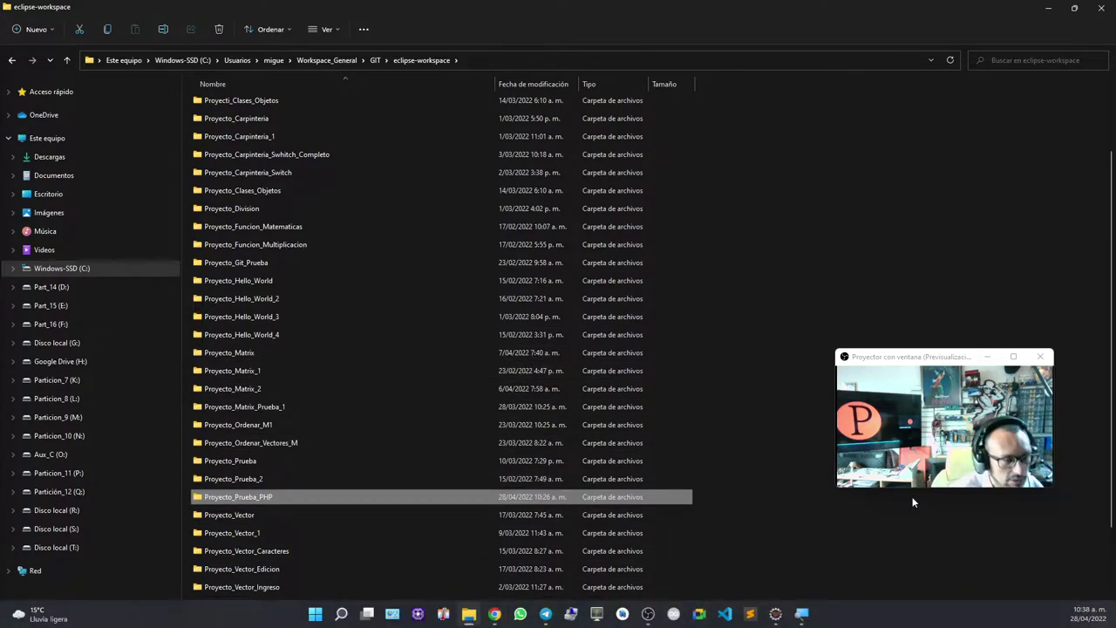
{"action": "scroll", "coordinate": [262, 287], "scroll_direction": "down", "scroll_amount": 2}
{"action": "left_click", "coordinate": [257, 392]}
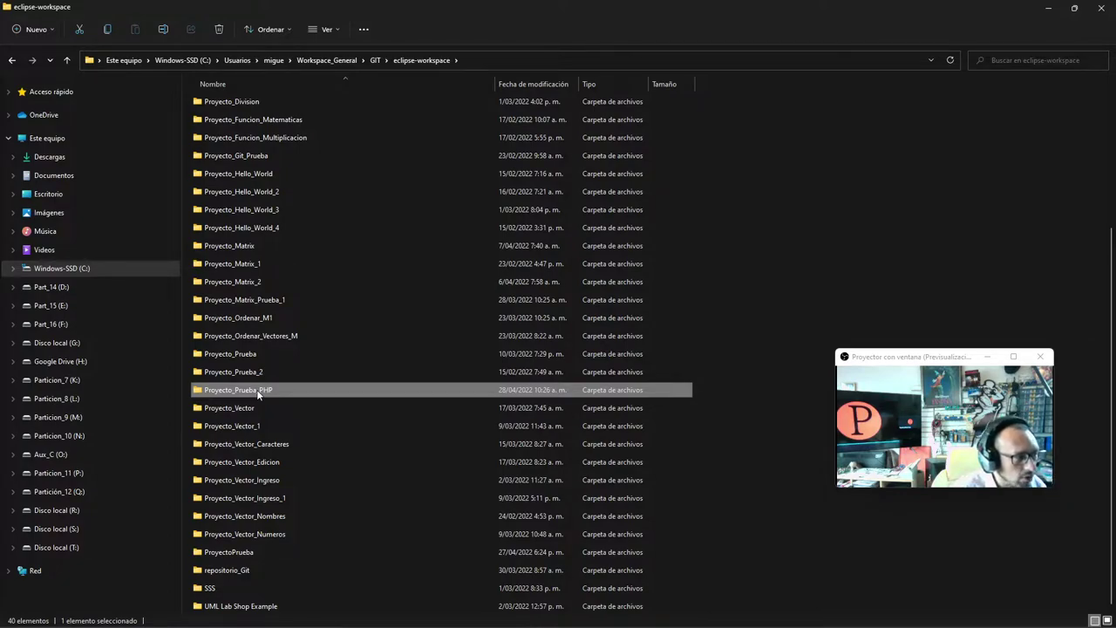
{"action": "double_click", "coordinate": [257, 392]}
{"action": "left_click", "coordinate": [215, 104]}
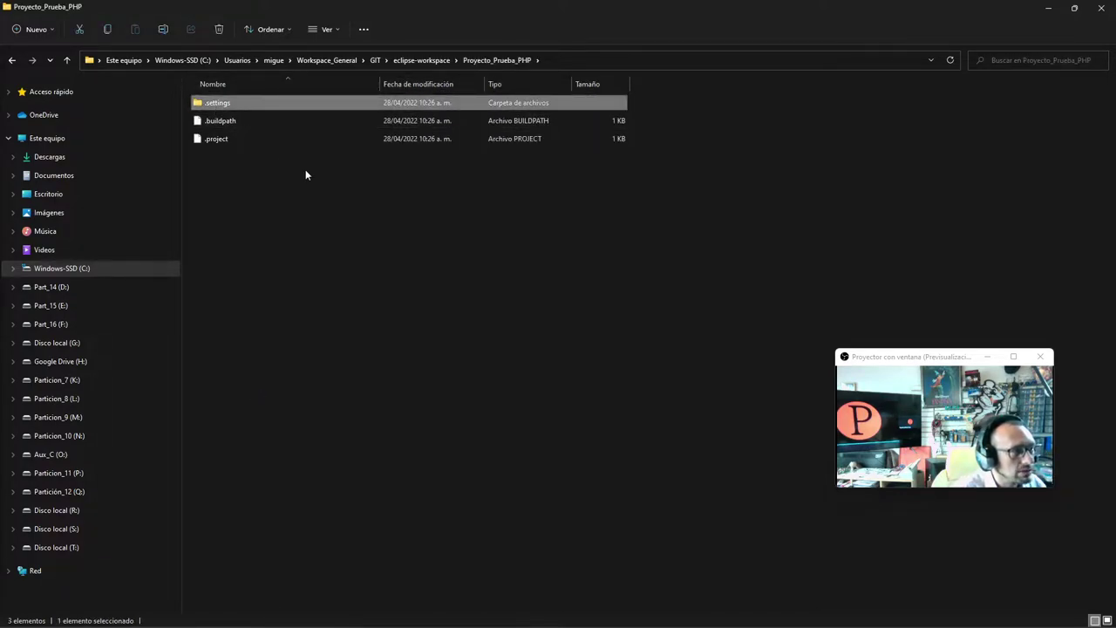
{"action": "left_click", "coordinate": [320, 199]}
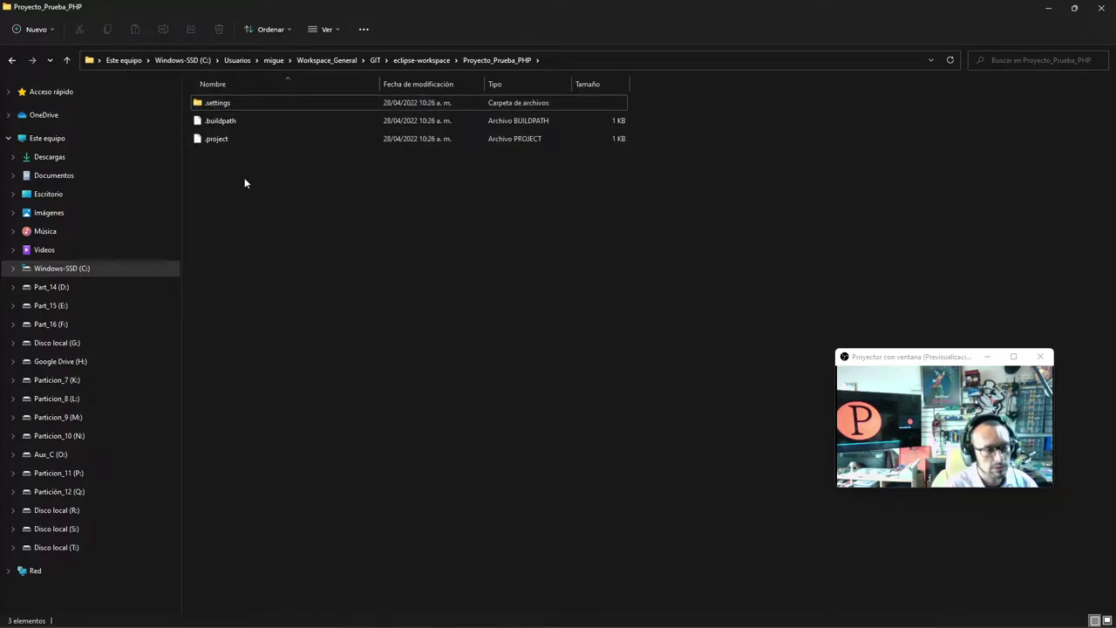
- Toggle the display of hidden items (Elementos ocultos) while viewing the Proyecto_Prueba_PHP folder
{"action": "left_click", "coordinate": [324, 29]}
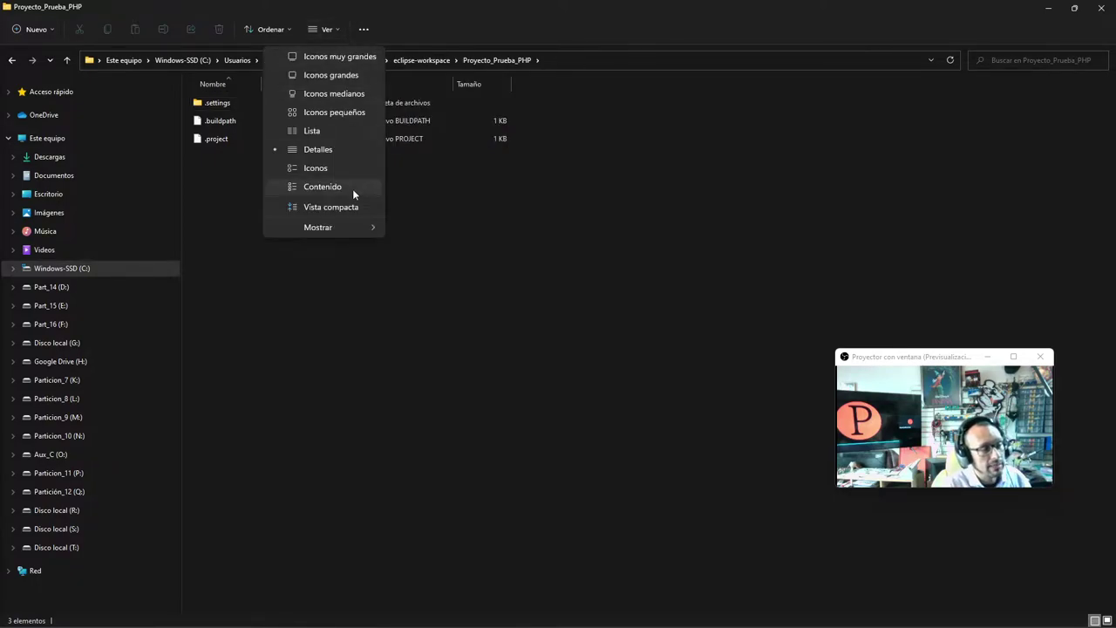
{"action": "mouse_move", "coordinate": [330, 229]}
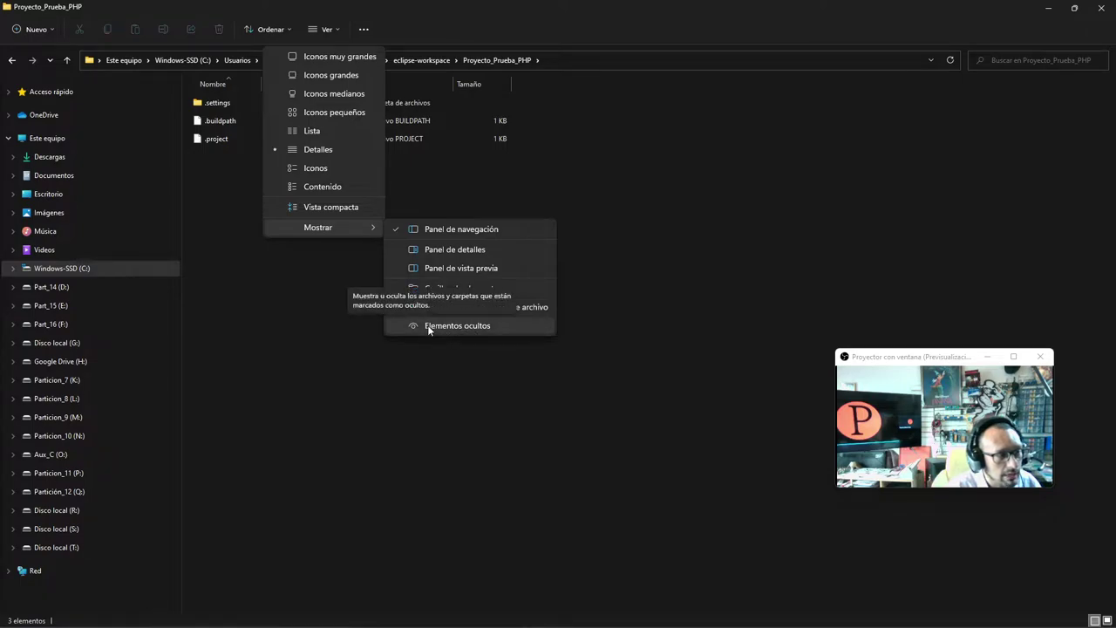
{"action": "left_click", "coordinate": [488, 328]}
- Examine the .settings folder and .buildpath file of Proyecto_Prueba_PHP, look inside .settings, and return to the project folder
{"action": "left_click", "coordinate": [229, 106]}
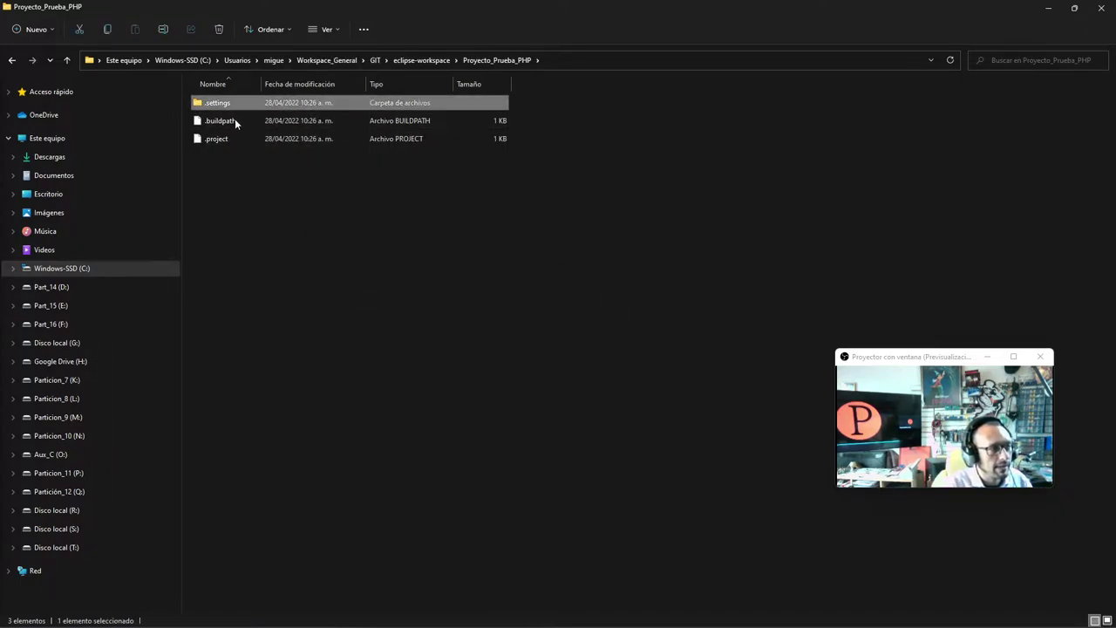
{"action": "left_click", "coordinate": [237, 124]}
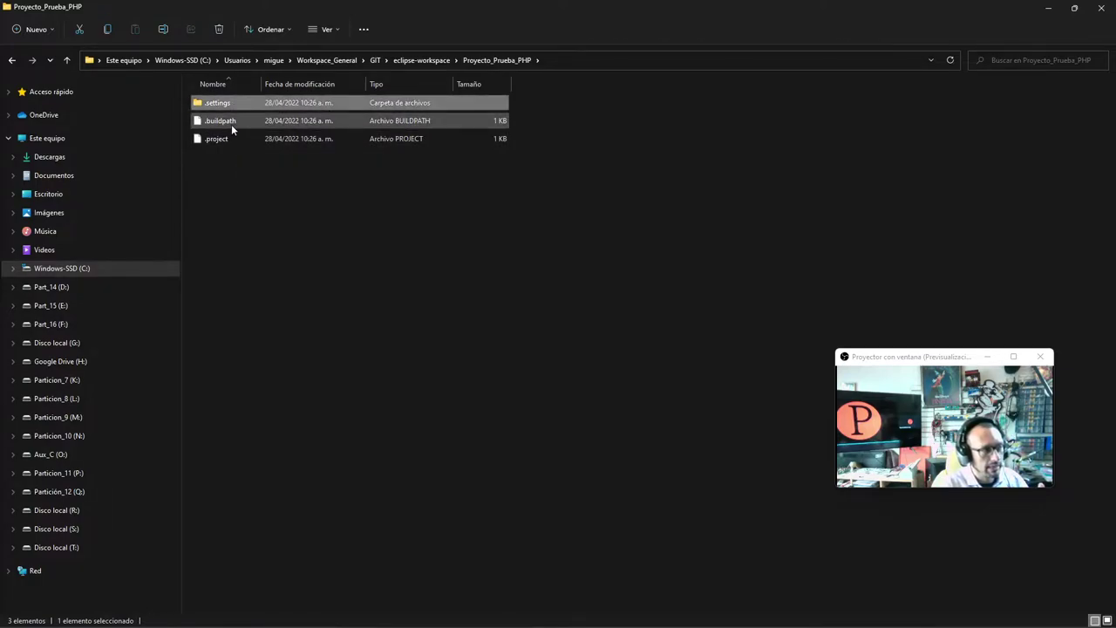
{"action": "double_click", "coordinate": [231, 104]}
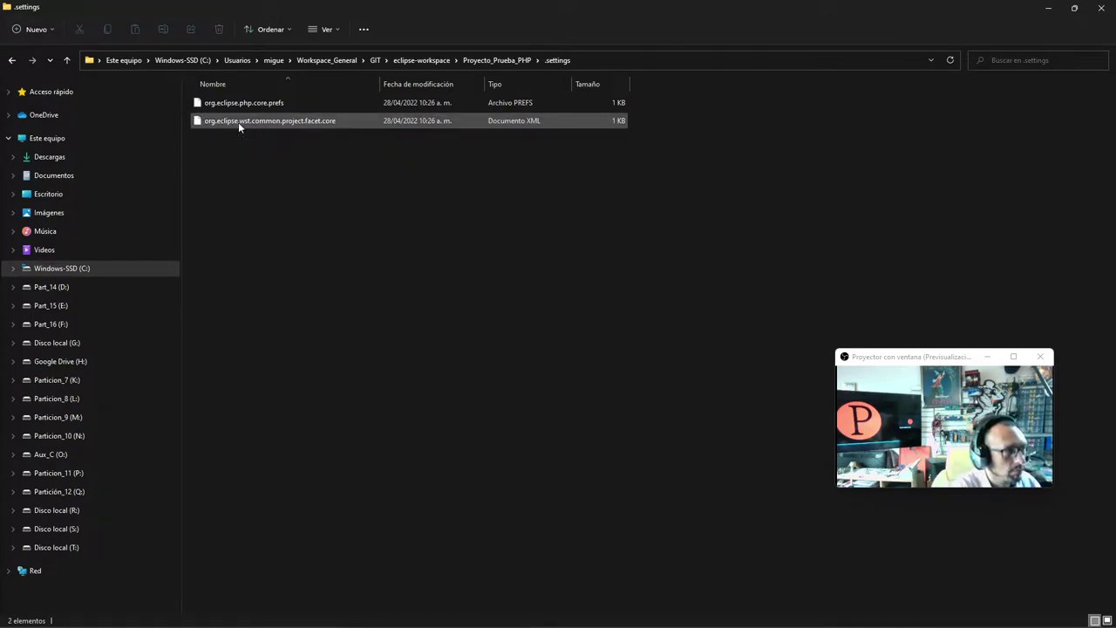
{"action": "left_click", "coordinate": [497, 60]}
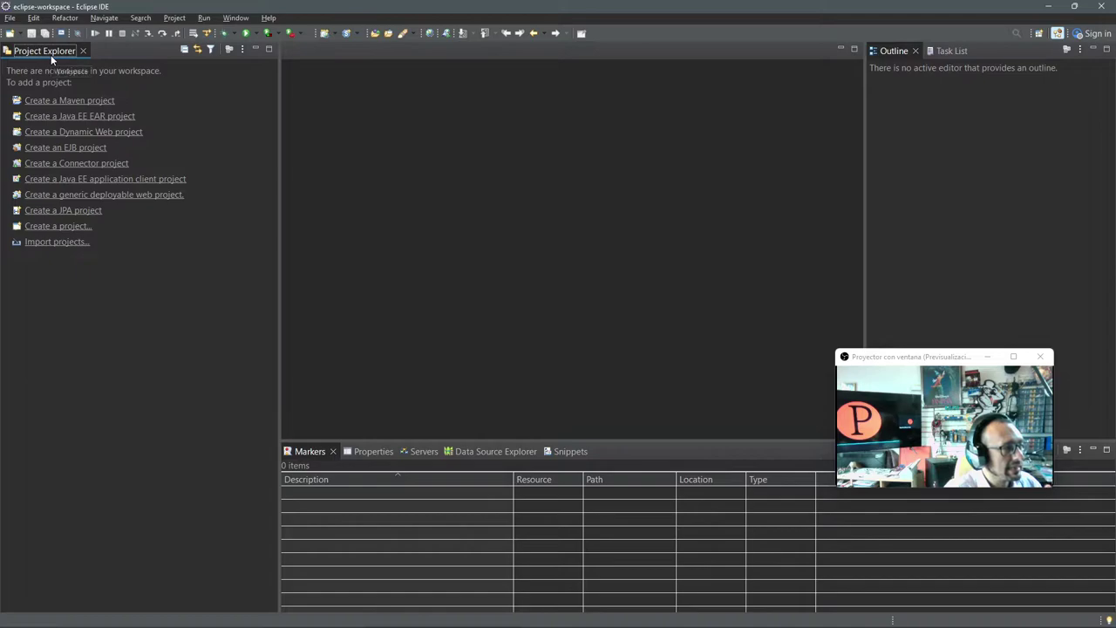
- Start a project import using the General wizard Projects from Folder or Archive
{"action": "left_click", "coordinate": [69, 248]}
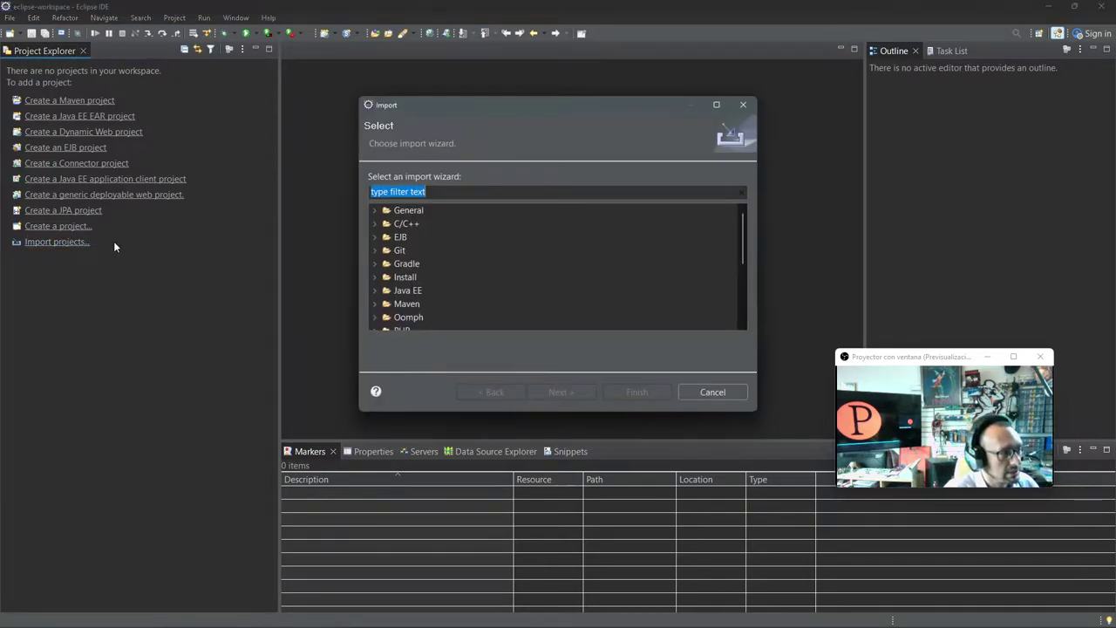
{"action": "scroll", "coordinate": [421, 222], "scroll_direction": "down", "scroll_amount": 2}
{"action": "scroll", "coordinate": [433, 231], "scroll_direction": "up", "scroll_amount": 2}
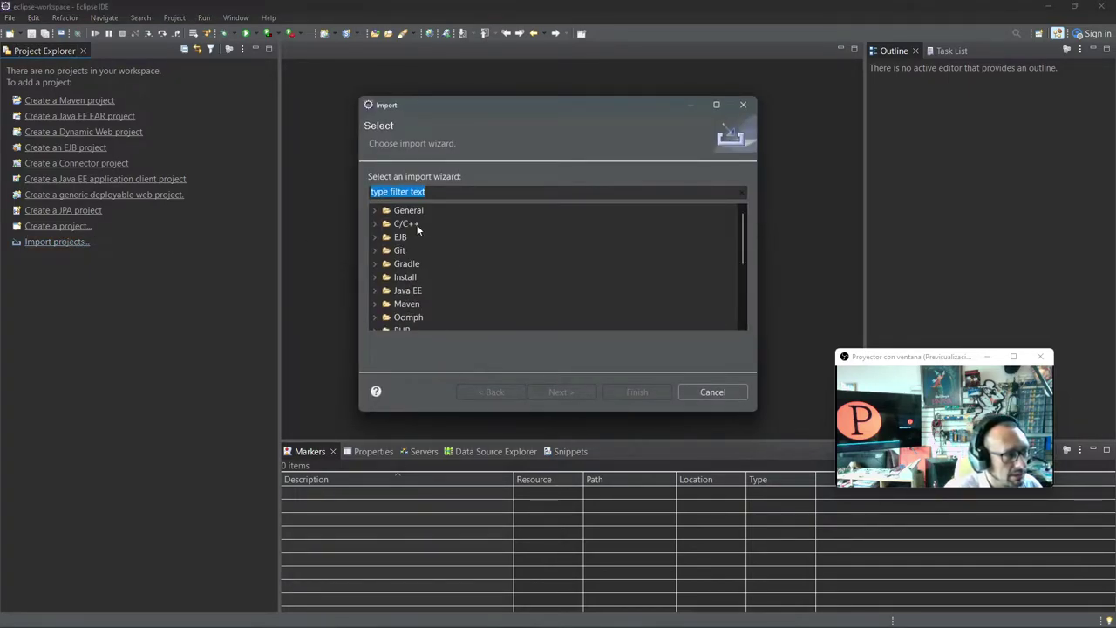
{"action": "left_click", "coordinate": [376, 210]}
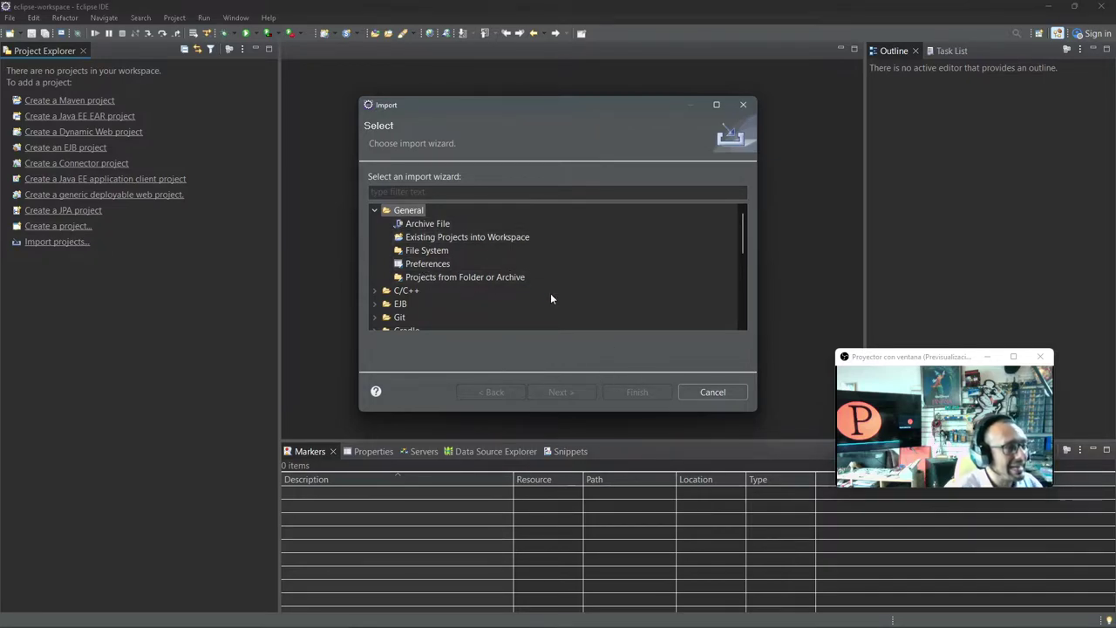
{"action": "left_click", "coordinate": [473, 279]}
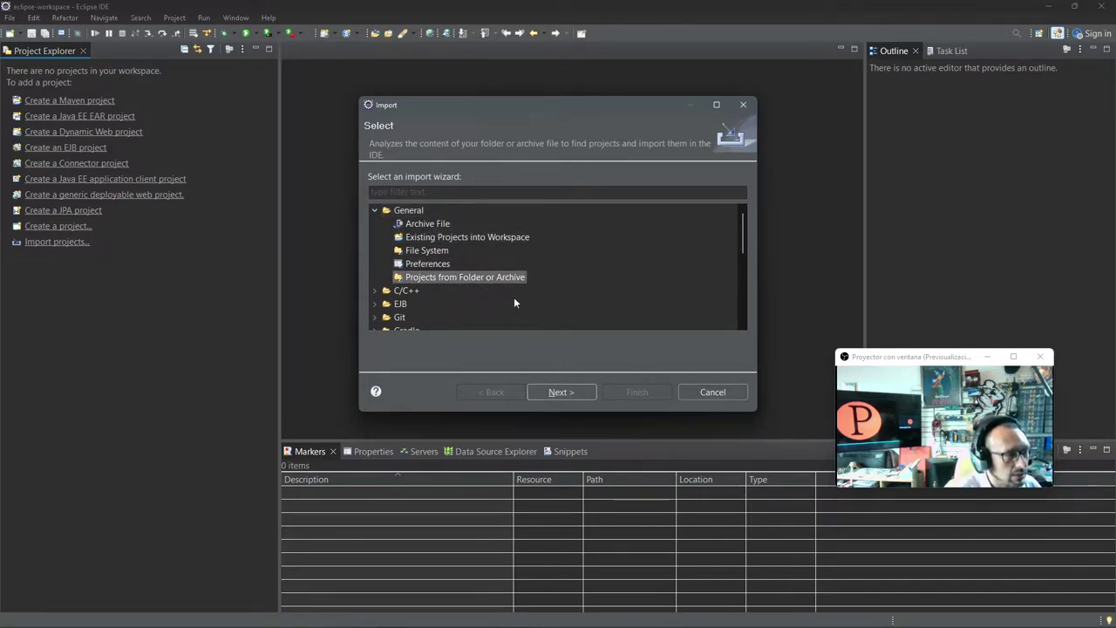
{"action": "left_click", "coordinate": [563, 393]}
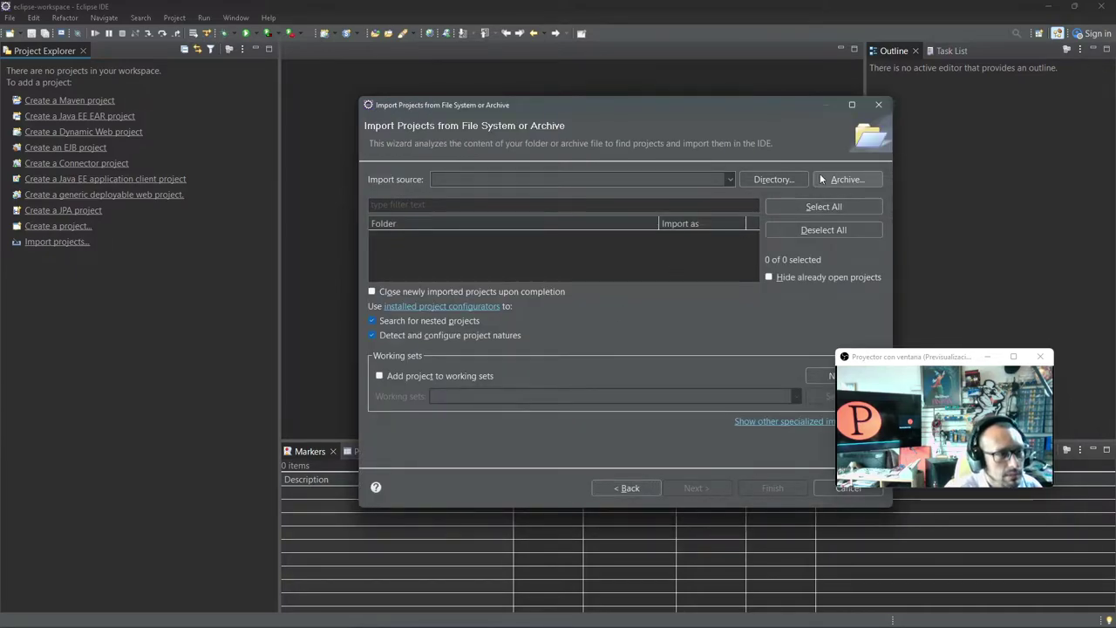
- Set the import source to the eclipse-workspace folder inside Workspace_General\GIT
{"action": "left_click", "coordinate": [771, 180]}
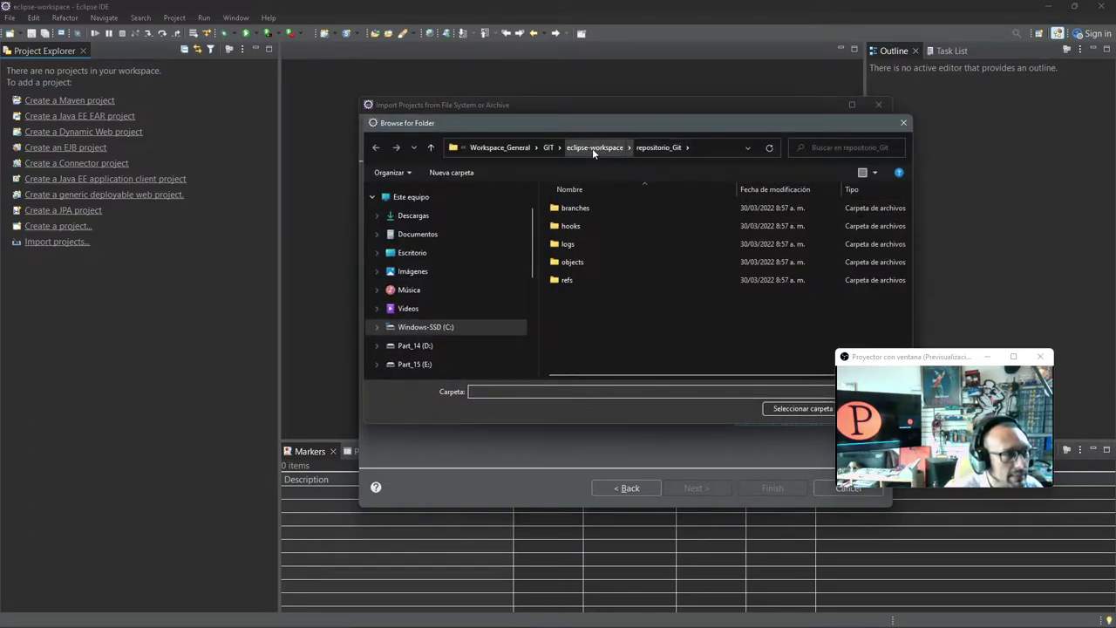
{"action": "left_click", "coordinate": [597, 148]}
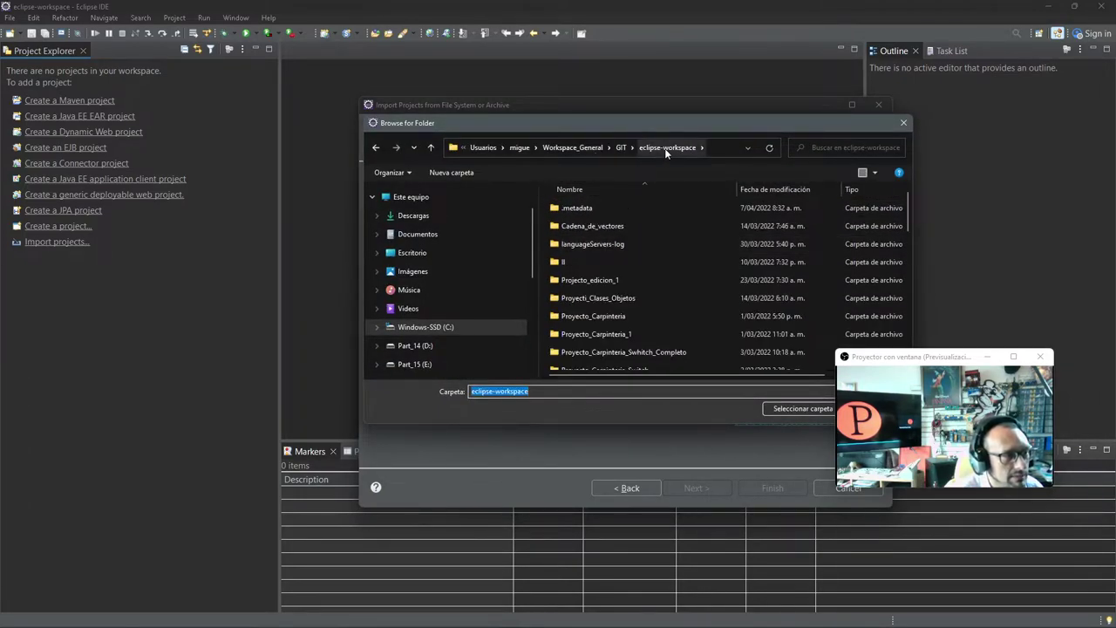
{"action": "left_click", "coordinate": [621, 147]}
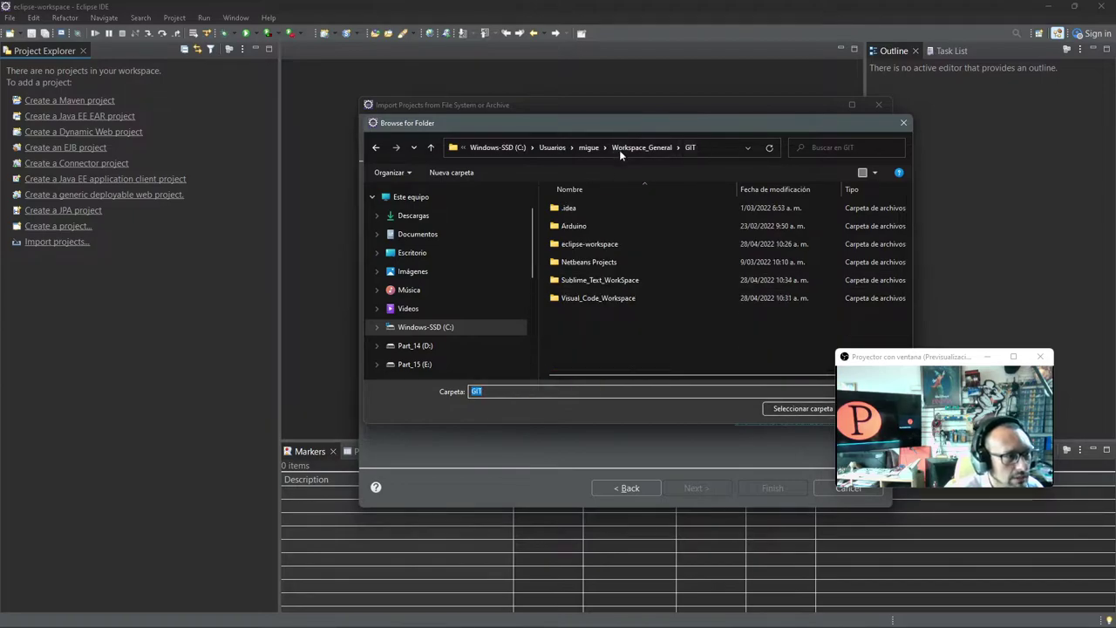
{"action": "left_click", "coordinate": [608, 245]}
{"action": "left_click", "coordinate": [802, 409]}
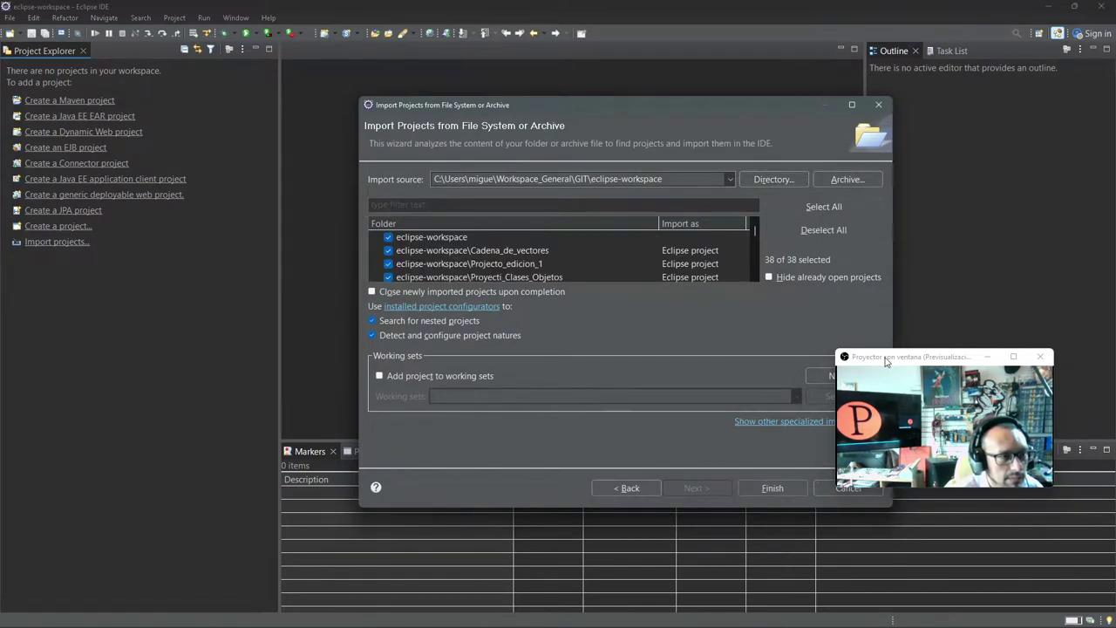
- Review the detected projects and import all of them without adding them to a working set
{"action": "left_click_drag", "start_coordinate": [907, 357], "coordinate": [1019, 346]}
{"action": "scroll", "coordinate": [613, 254], "scroll_direction": "down", "scroll_amount": 5}
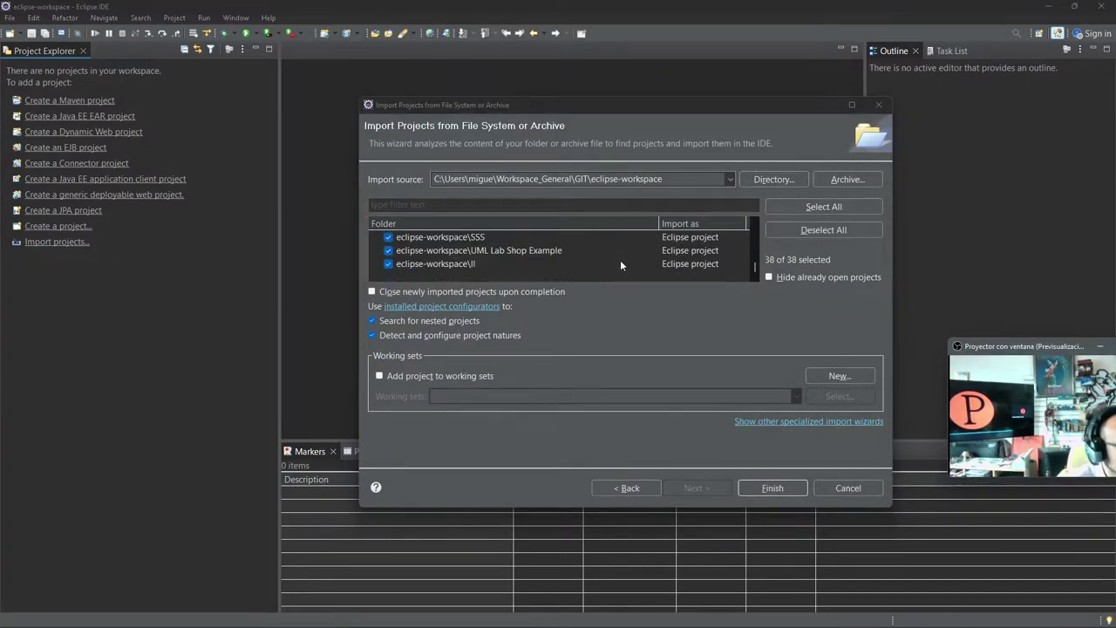
{"action": "scroll", "coordinate": [710, 252], "scroll_direction": "up", "scroll_amount": 6}
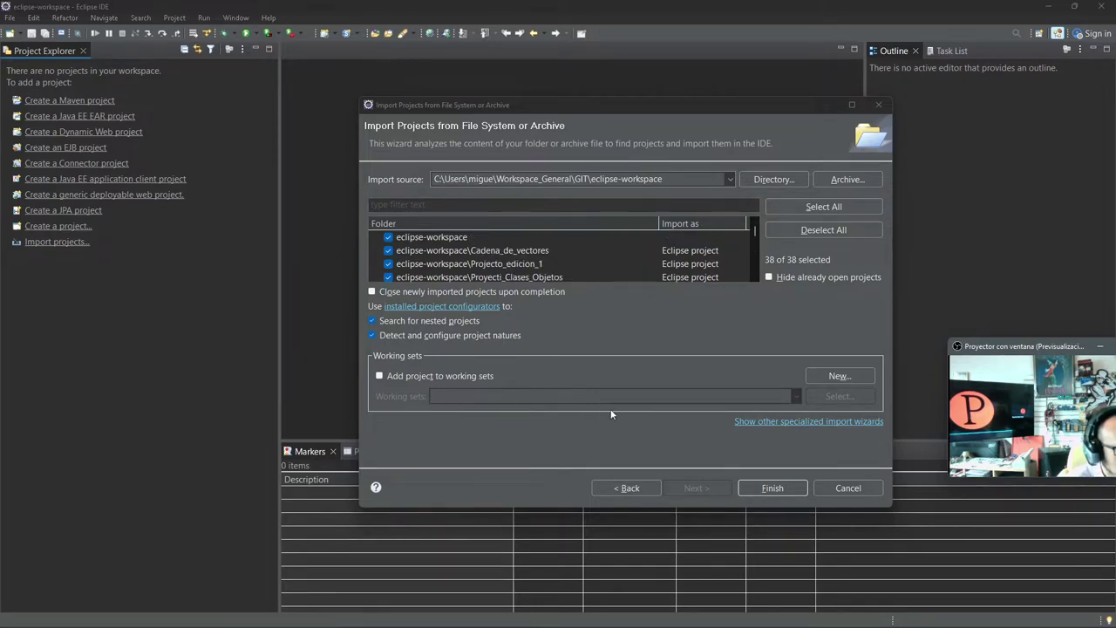
{"action": "left_click", "coordinate": [424, 376]}
{"action": "left_click", "coordinate": [423, 376]}
{"action": "left_click", "coordinate": [771, 488]}
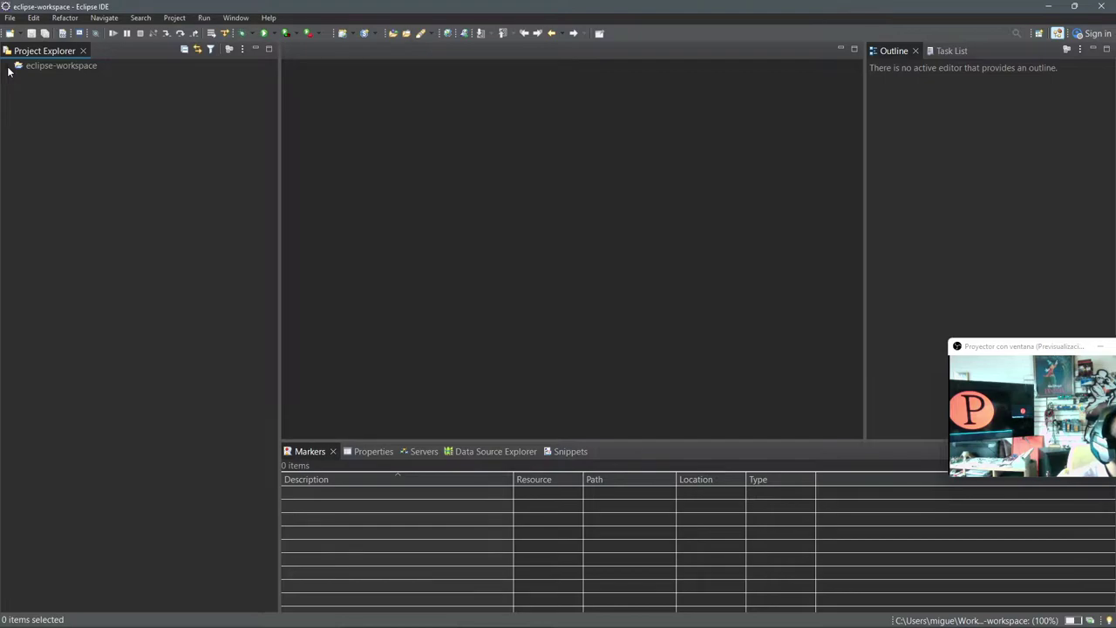
- Expand eclipse-workspace and look over the imported projects, including Proyecto_Matrix_2 and Proyecto_Matrix_Prueba_1
{"action": "left_click", "coordinate": [17, 65]}
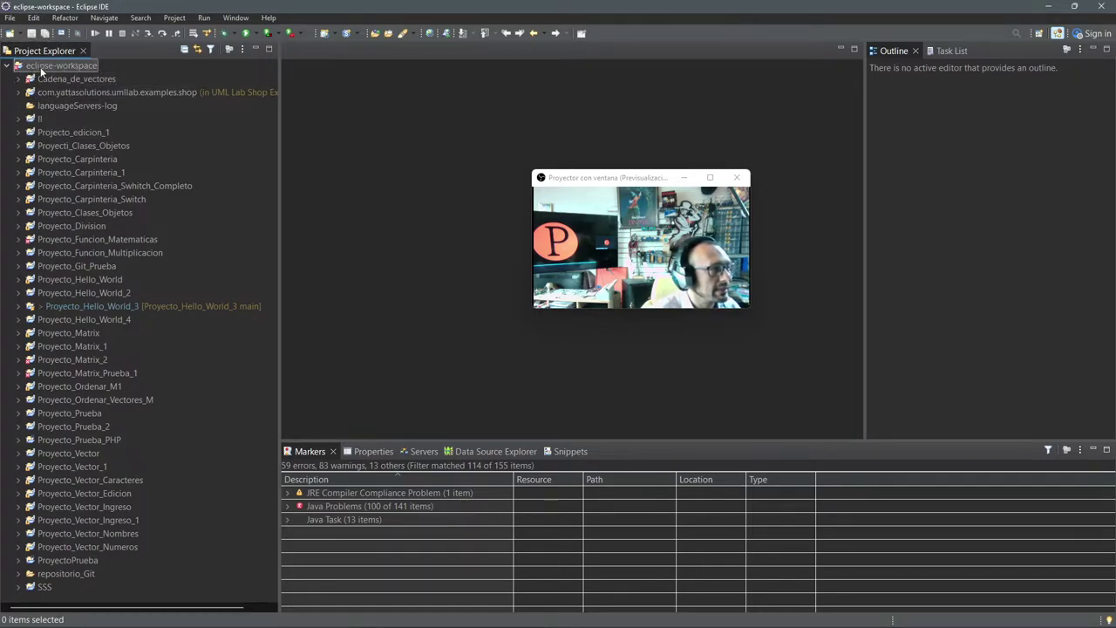
{"action": "left_click", "coordinate": [49, 362]}
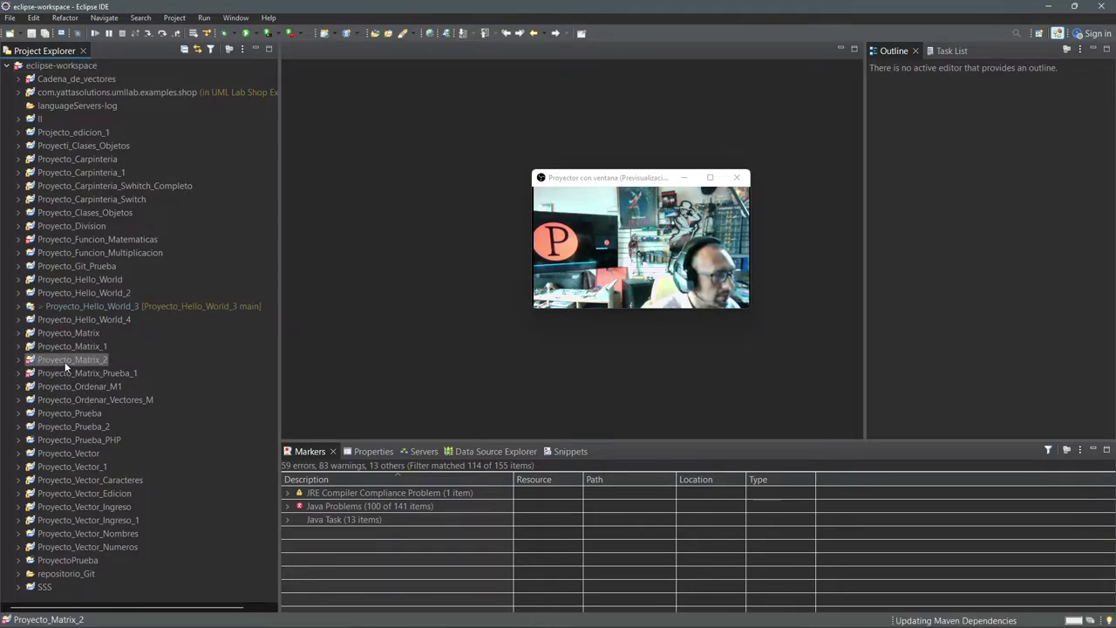
{"action": "left_click", "coordinate": [70, 372]}
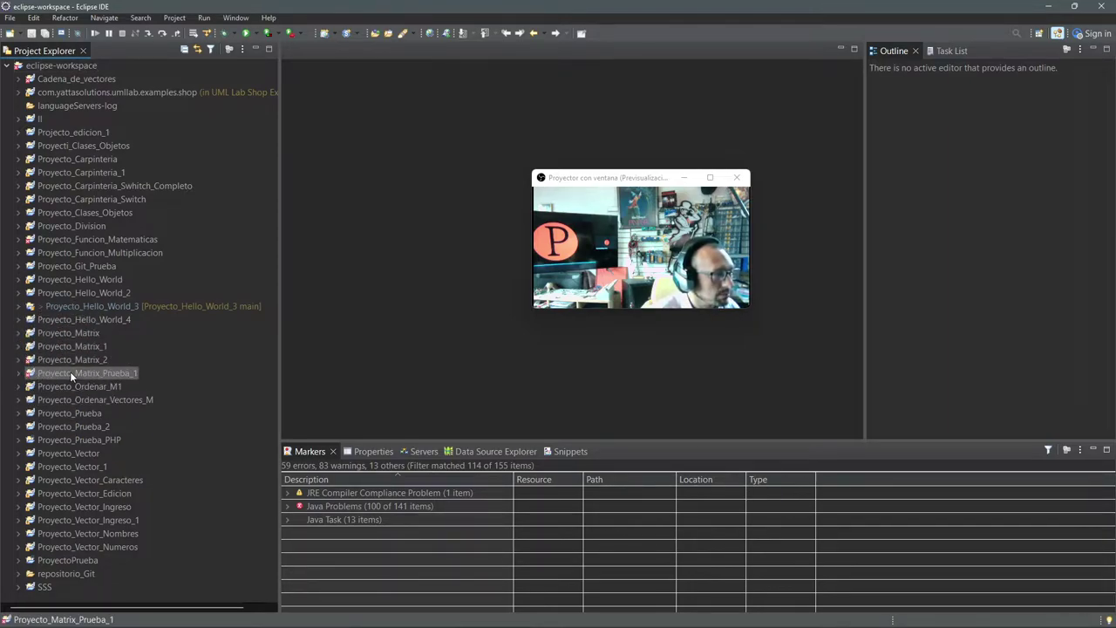
- Open Class_Division.java from the packege_division package in the src folder of Proyecto_Division
{"action": "double_click", "coordinate": [105, 229]}
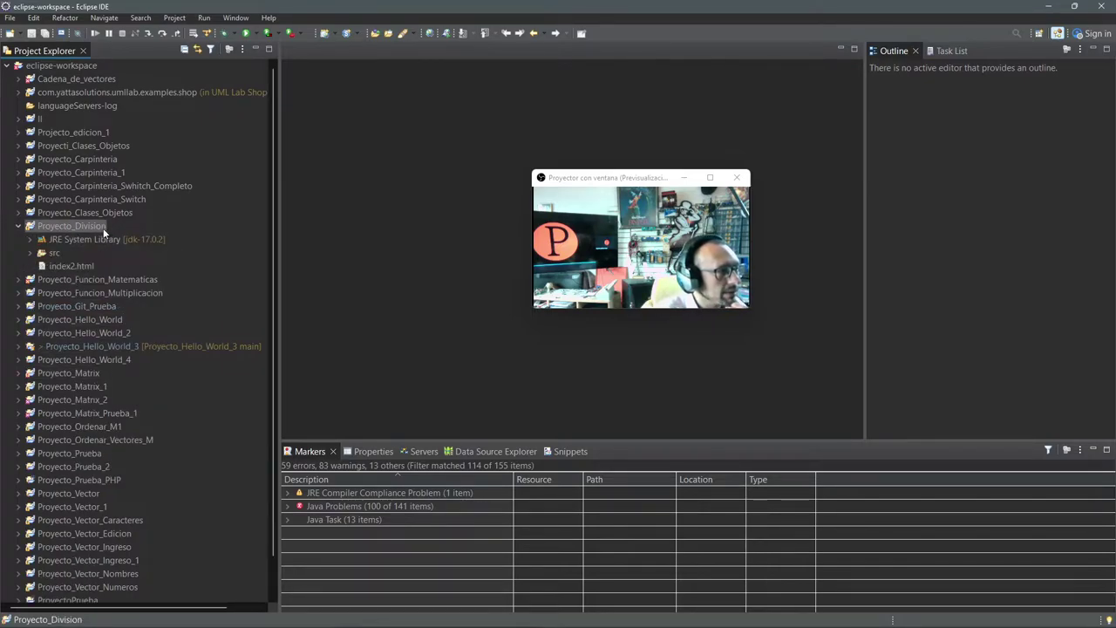
{"action": "double_click", "coordinate": [54, 252]}
{"action": "double_click", "coordinate": [88, 266]}
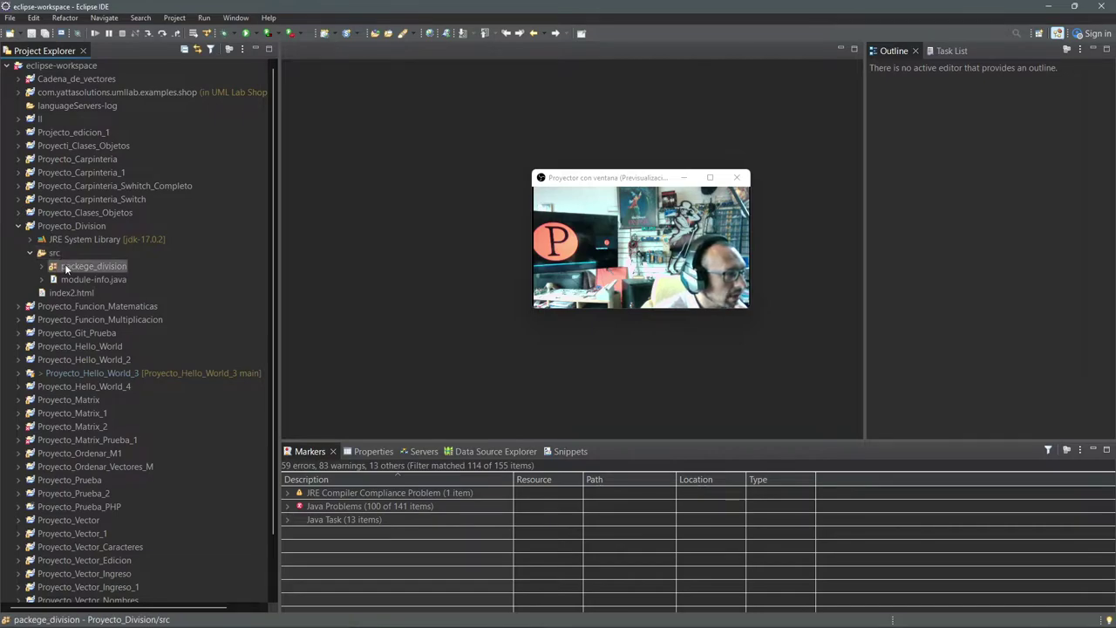
{"action": "double_click", "coordinate": [80, 280]}
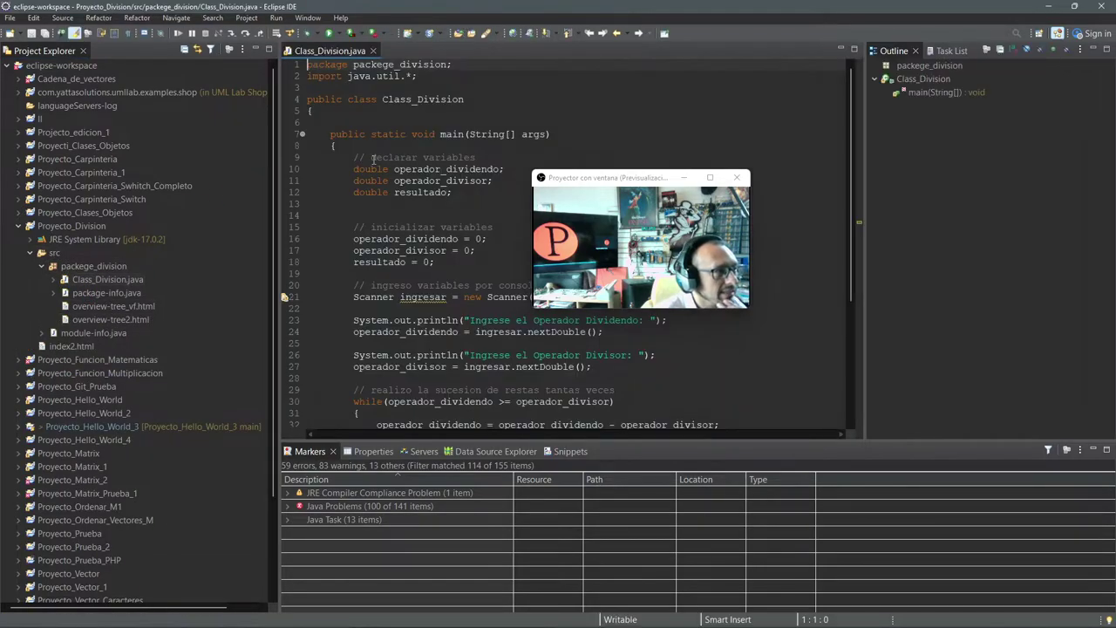
- Run Class_Division and answer its dividend and divisor prompts in the console, entering 2 as the divisor
{"action": "left_click", "coordinate": [330, 33]}
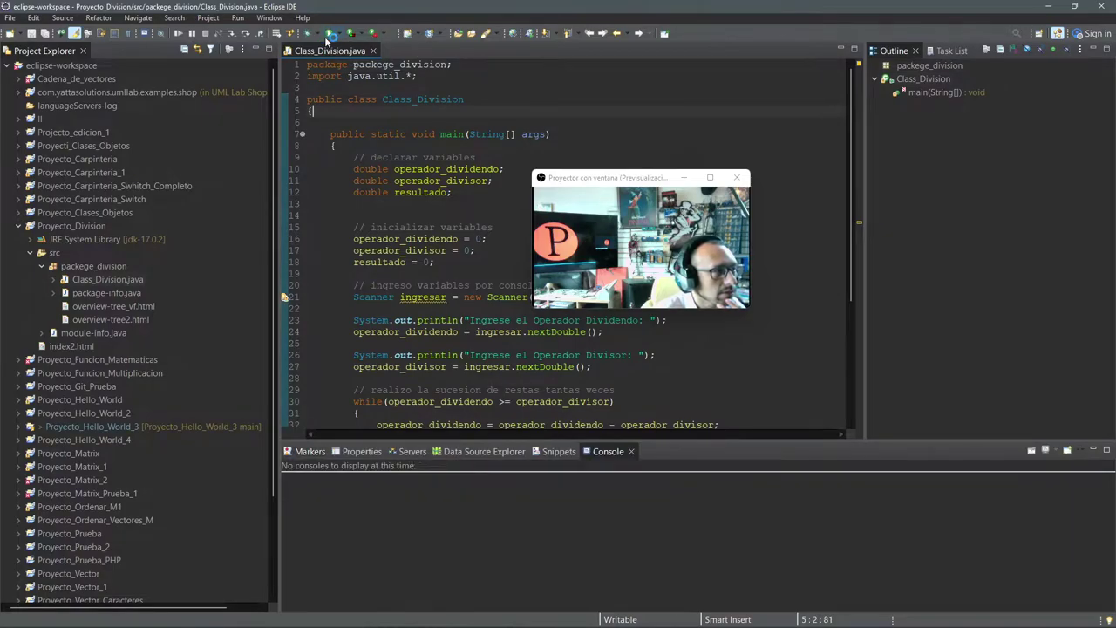
{"action": "left_click", "coordinate": [452, 503]}
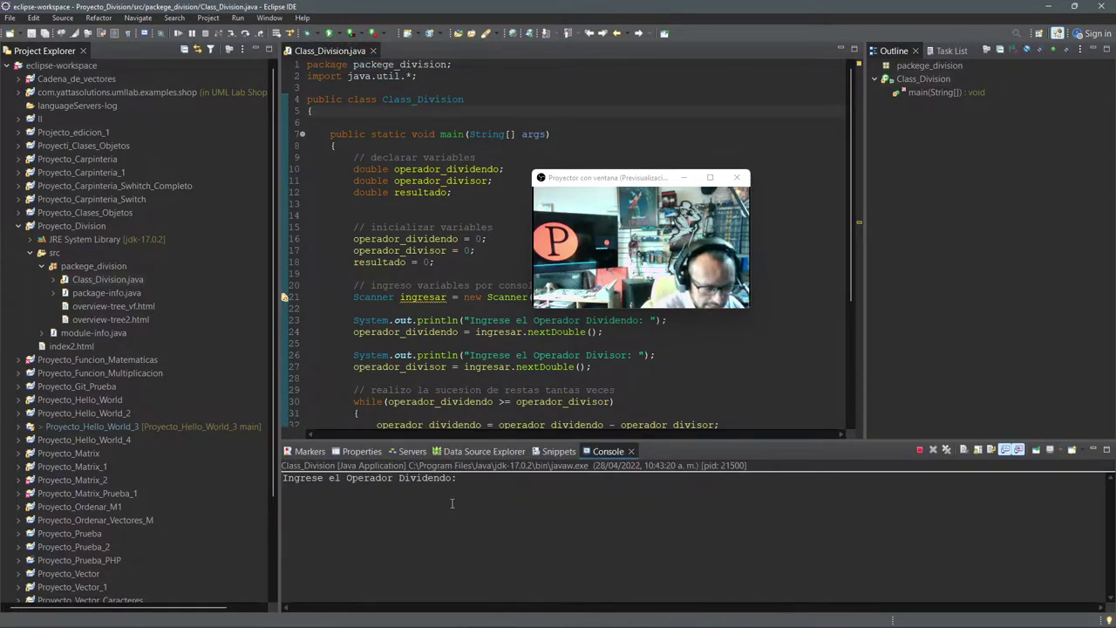
{"action": "type", "text": "2"}
{"action": "key", "text": "Return"}
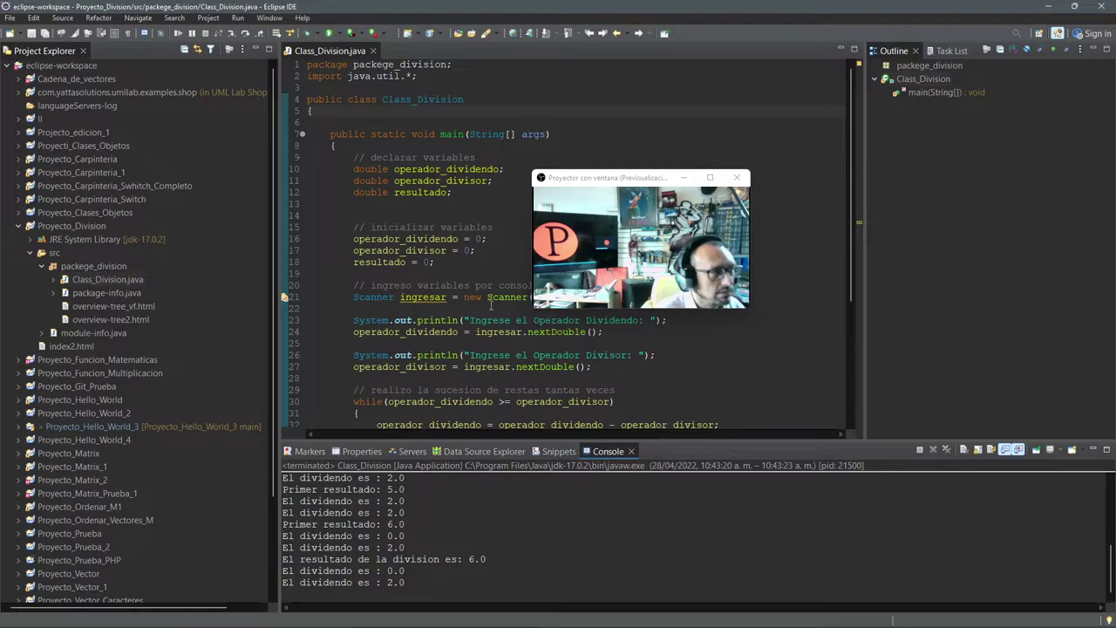
- Close the Class_Division.java file and collapse Proyecto_Division in the project tree
{"action": "left_click", "coordinate": [487, 285]}
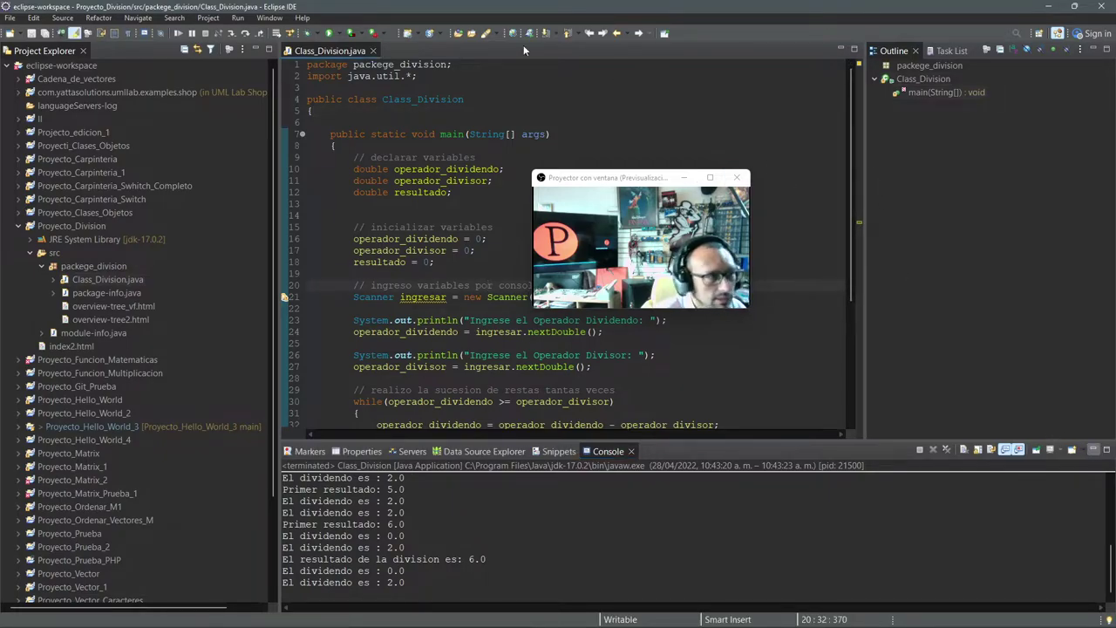
{"action": "left_click", "coordinate": [372, 51]}
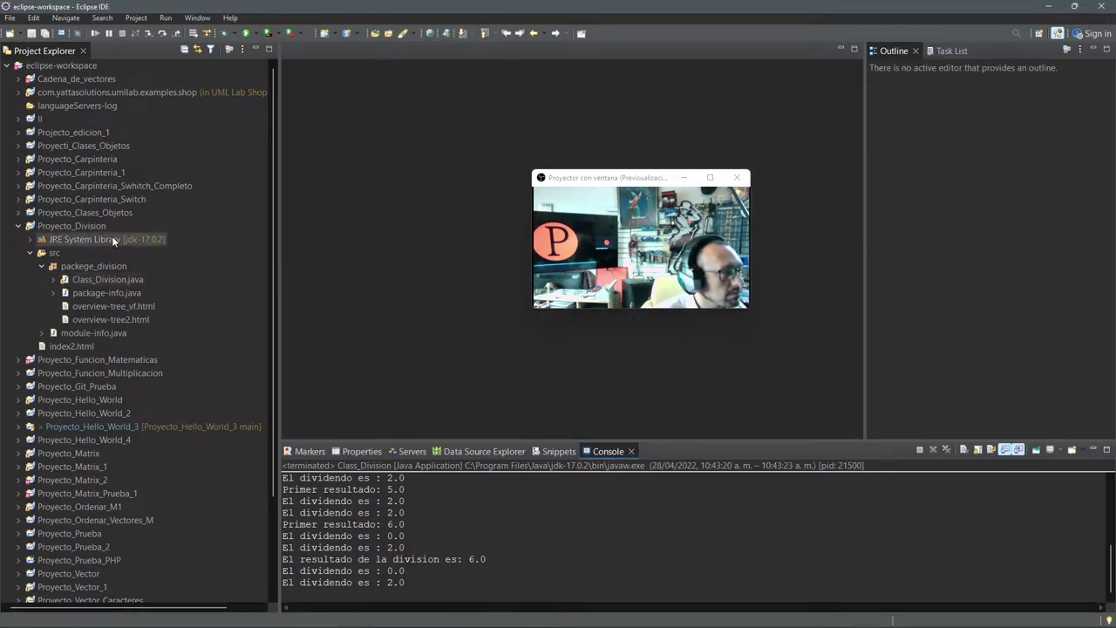
{"action": "left_click", "coordinate": [19, 226]}
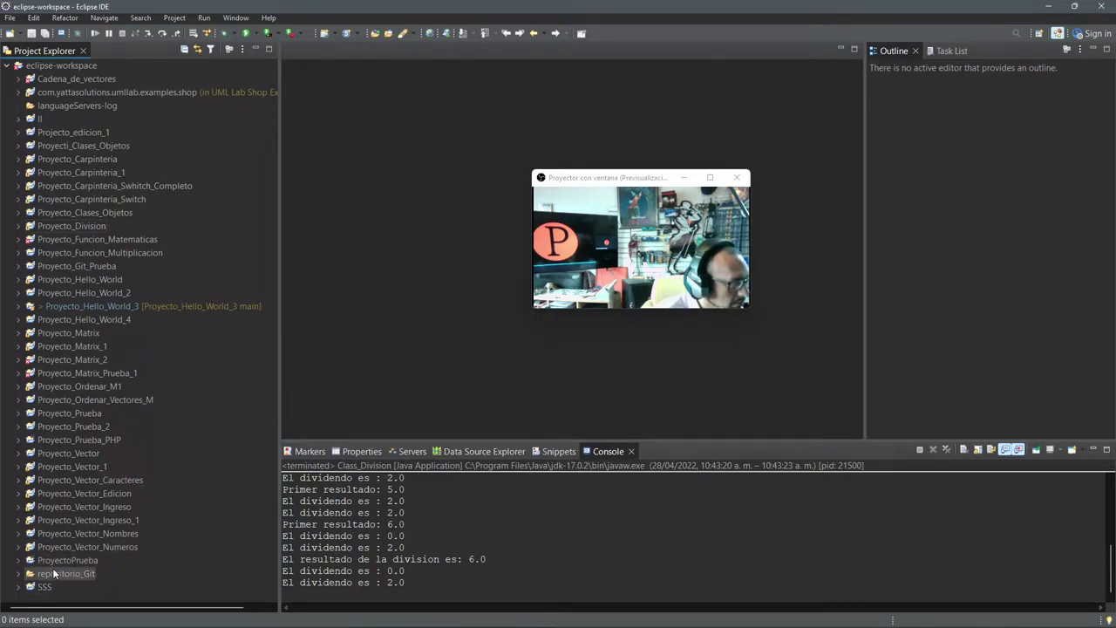
- Check the eclipse-workspace folder in File Explorer, return to Eclipse and expand Proyecto_Prueba_PHP, with Proyecto_Prueba collapsed
{"action": "key", "text": "alt+Tab"}
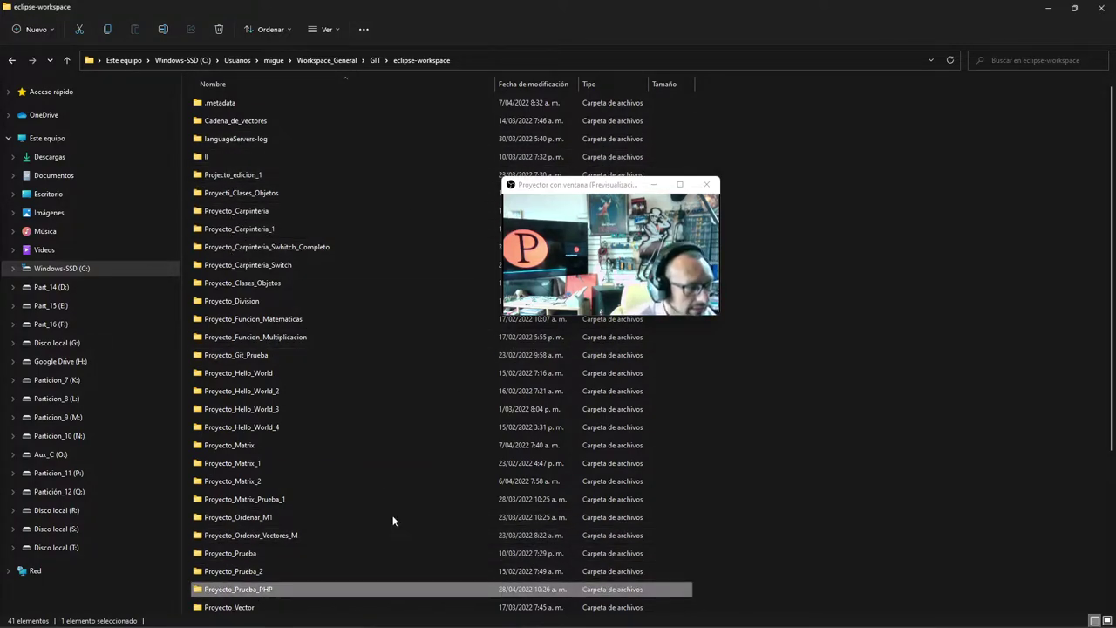
{"action": "left_click", "coordinate": [1047, 8]}
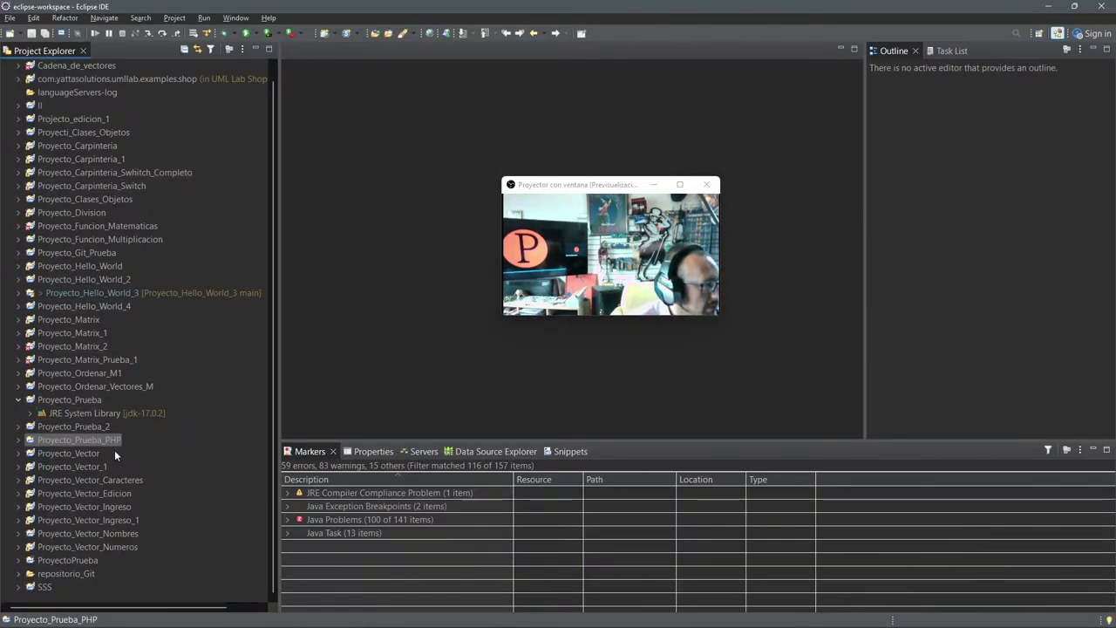
{"action": "right_click", "coordinate": [49, 442]}
{"action": "key", "text": "Escape"}
{"action": "left_click", "coordinate": [19, 439]}
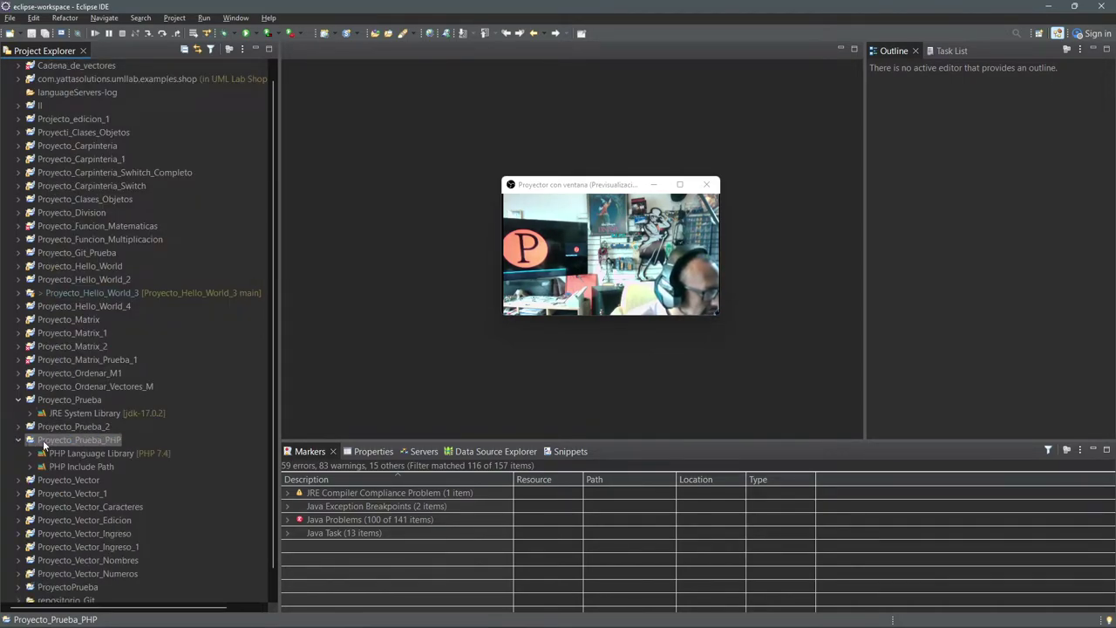
{"action": "left_click", "coordinate": [17, 400]}
{"action": "scroll", "coordinate": [121, 397], "scroll_direction": "down", "scroll_amount": 1}
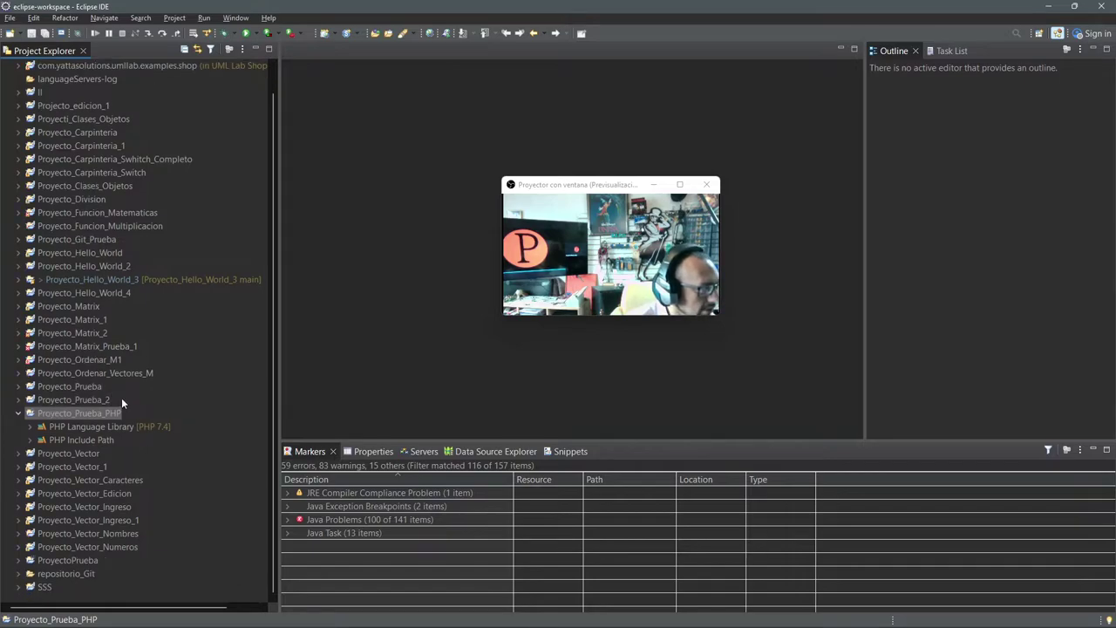
{"action": "left_click", "coordinate": [108, 415]}
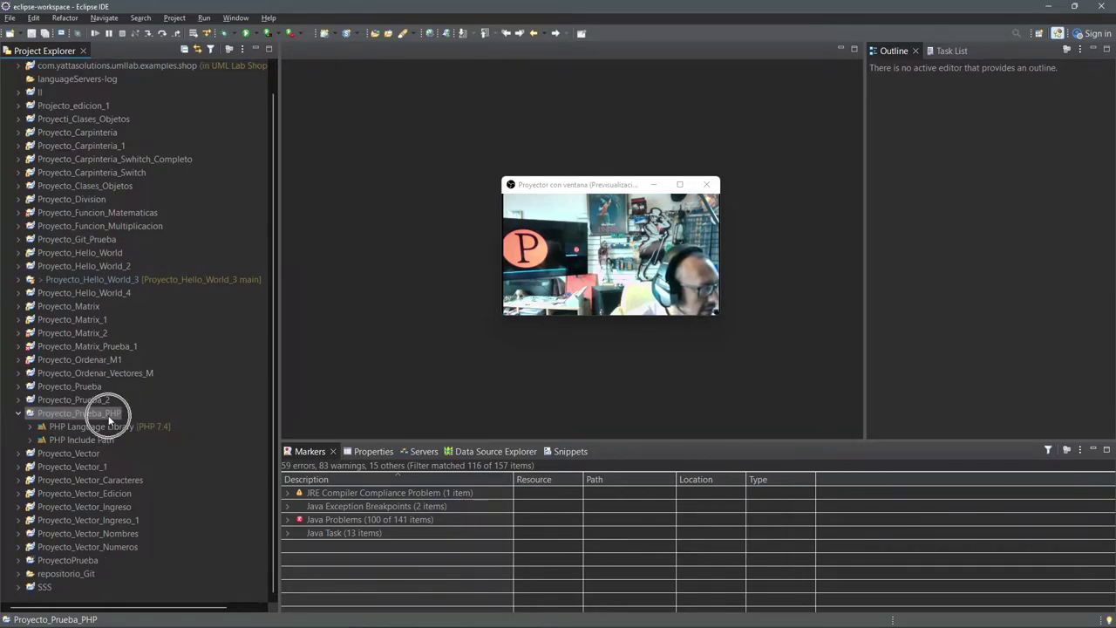
{"action": "right_click", "coordinate": [108, 415]}
{"action": "left_click", "coordinate": [69, 415]}
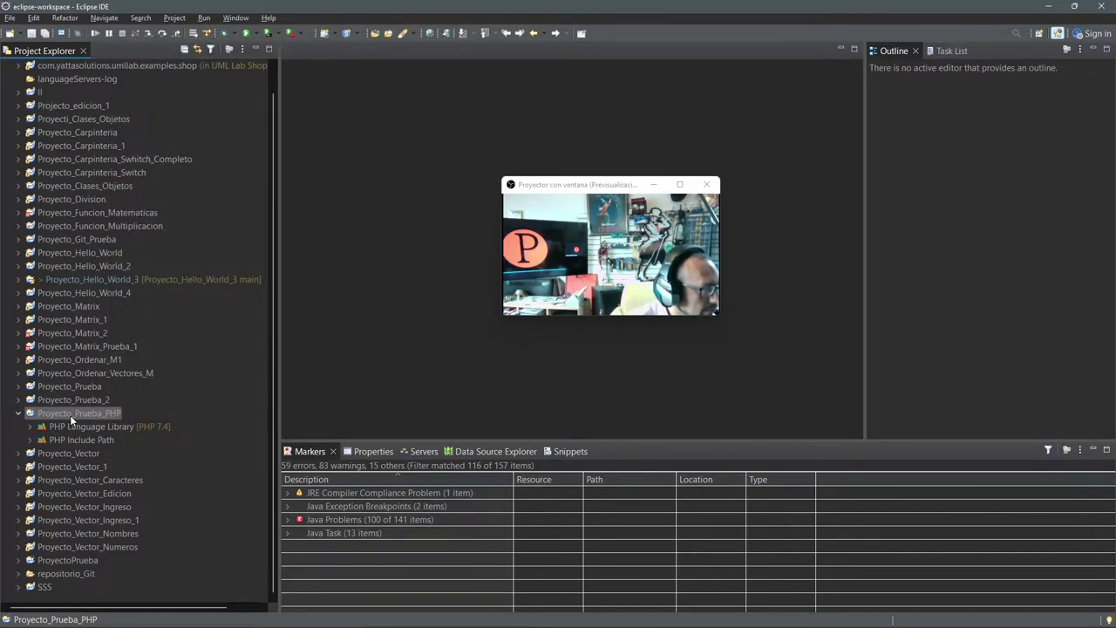
{"action": "right_click", "coordinate": [70, 415]}
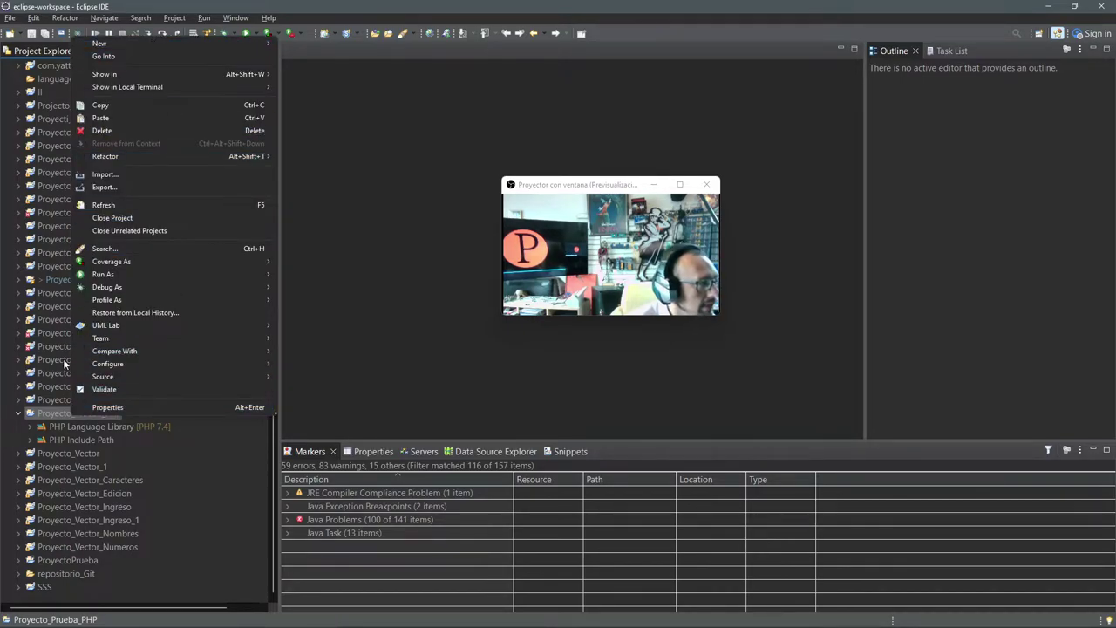
{"action": "mouse_move", "coordinate": [179, 44]}
{"action": "left_click", "coordinate": [92, 428]}
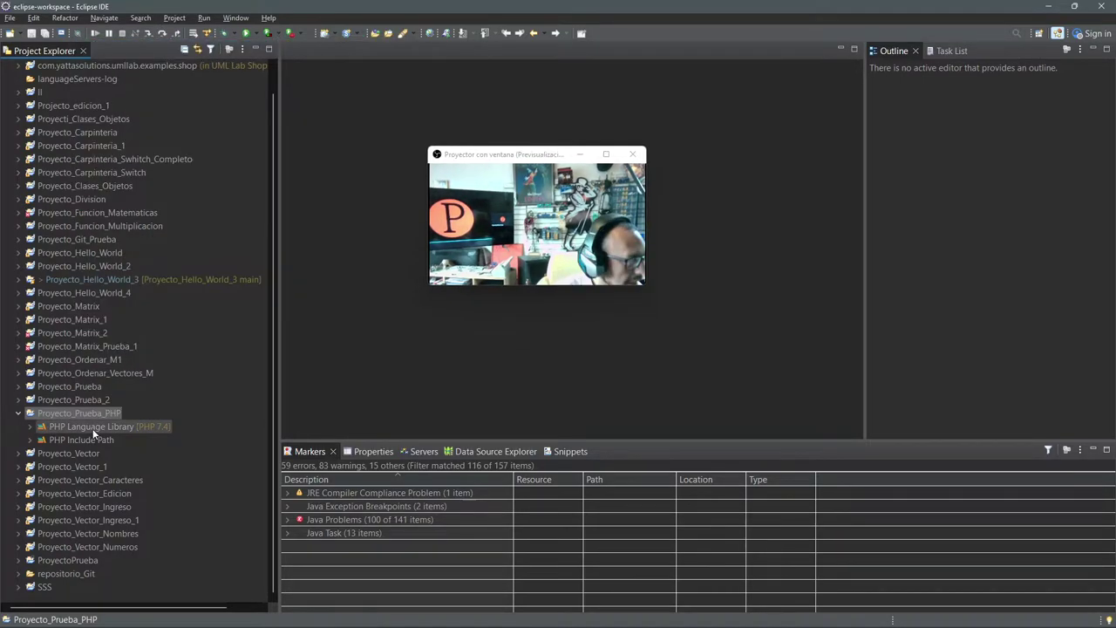
- Expand PHP Language Library and PHP Include Path under Proyecto_Prueba_PHP to examine their contents
{"action": "double_click", "coordinate": [92, 429]}
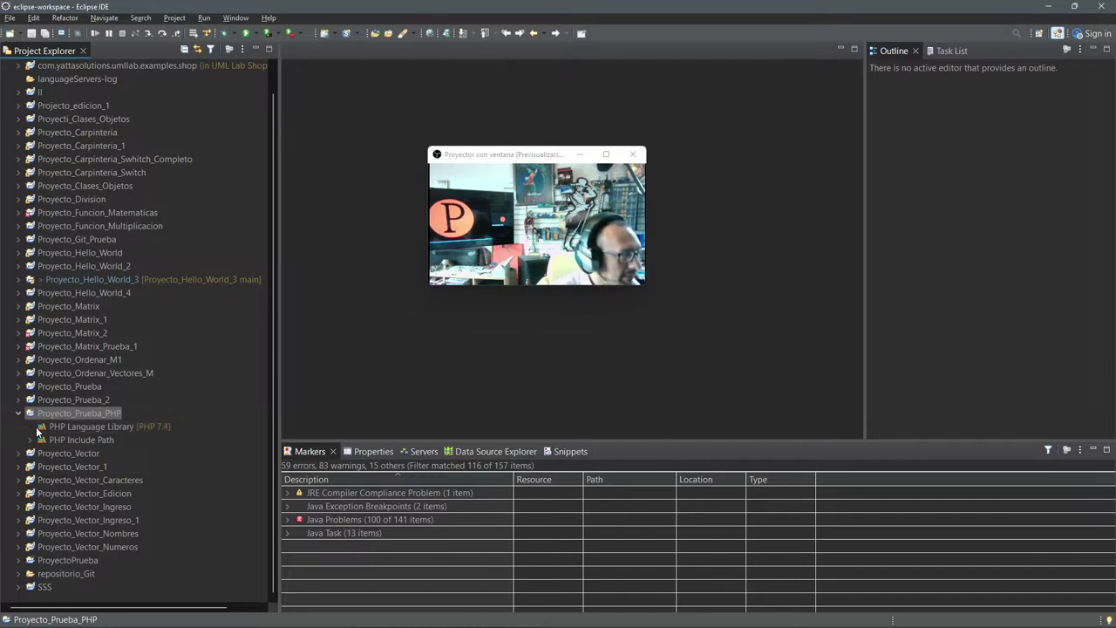
{"action": "left_click", "coordinate": [164, 426]}
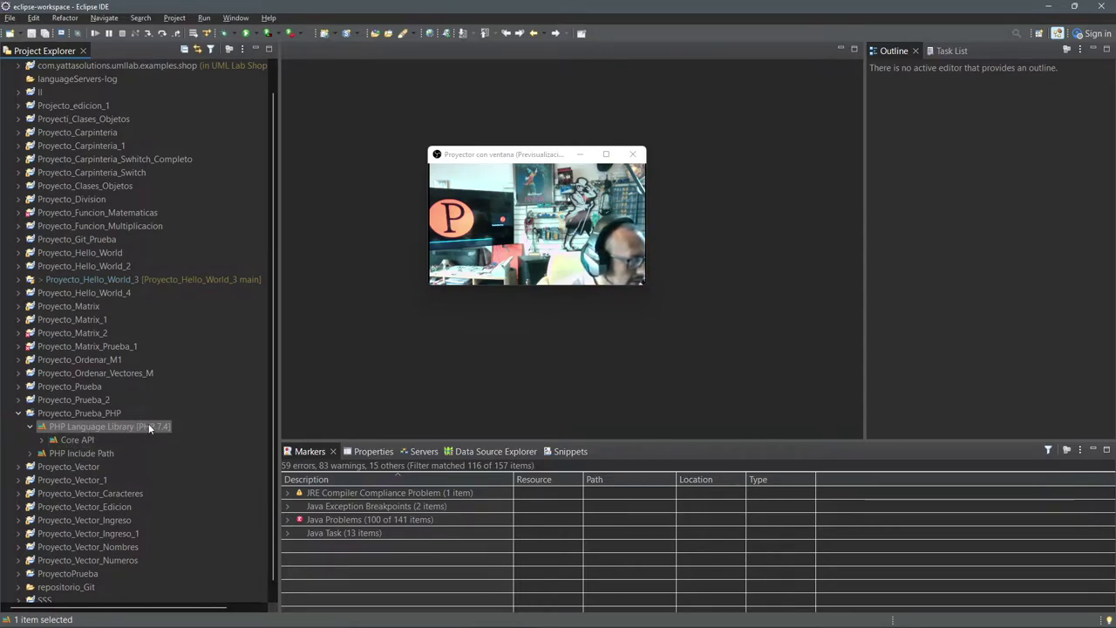
{"action": "double_click", "coordinate": [90, 455]}
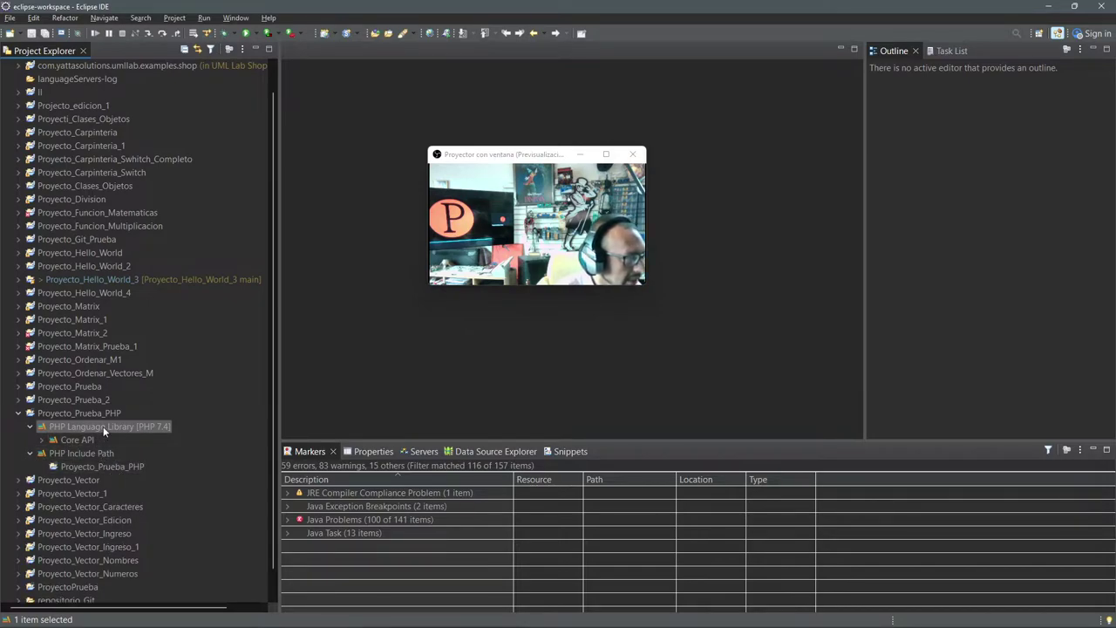